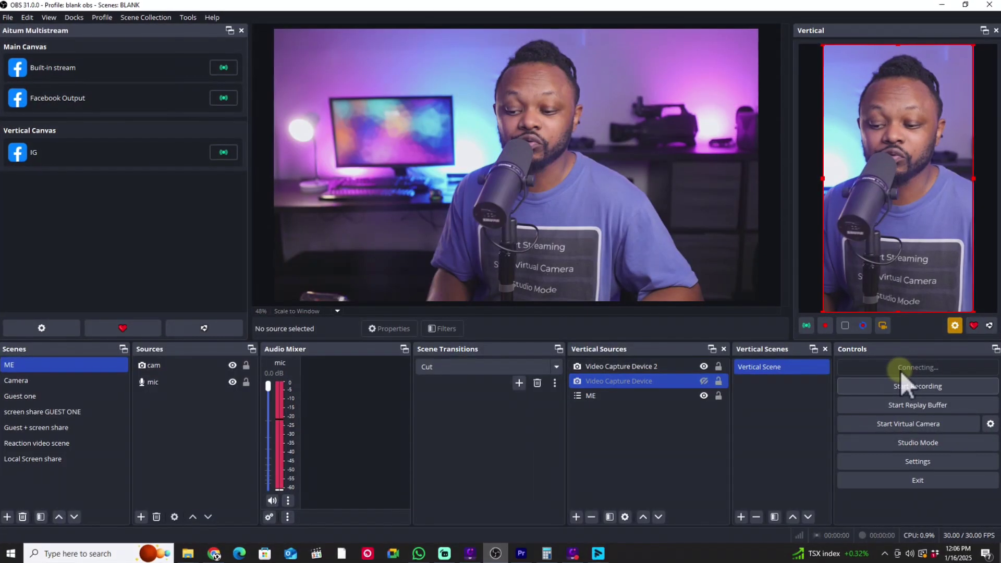
Start the main canvas stream and the vertical canvas IG output, then bring up the Aitum website.
{"action": "left_click", "coordinate": [905, 371]}
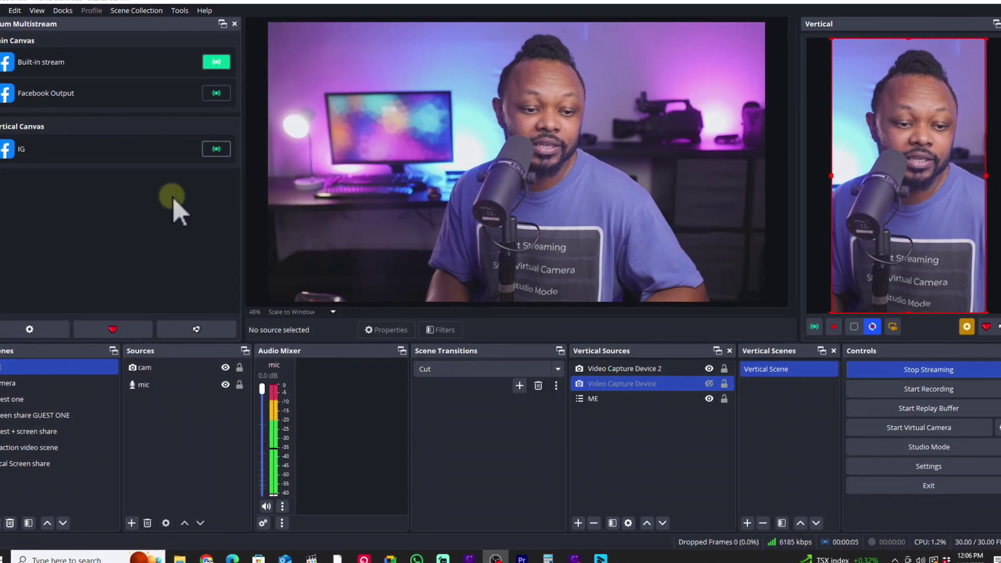
{"action": "left_click", "coordinate": [216, 149]}
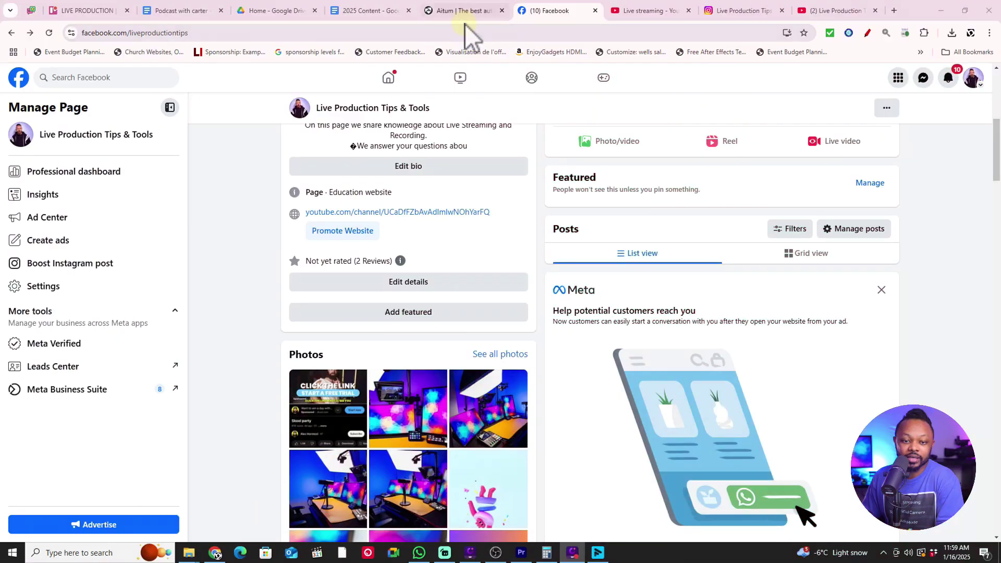
{"action": "left_click", "coordinate": [464, 15]}
Browse aitum.tv to the Aitum Vertical and Multistream plugin cards.
{"action": "scroll", "coordinate": [259, 255], "scroll_direction": "up", "scroll_amount": 10}
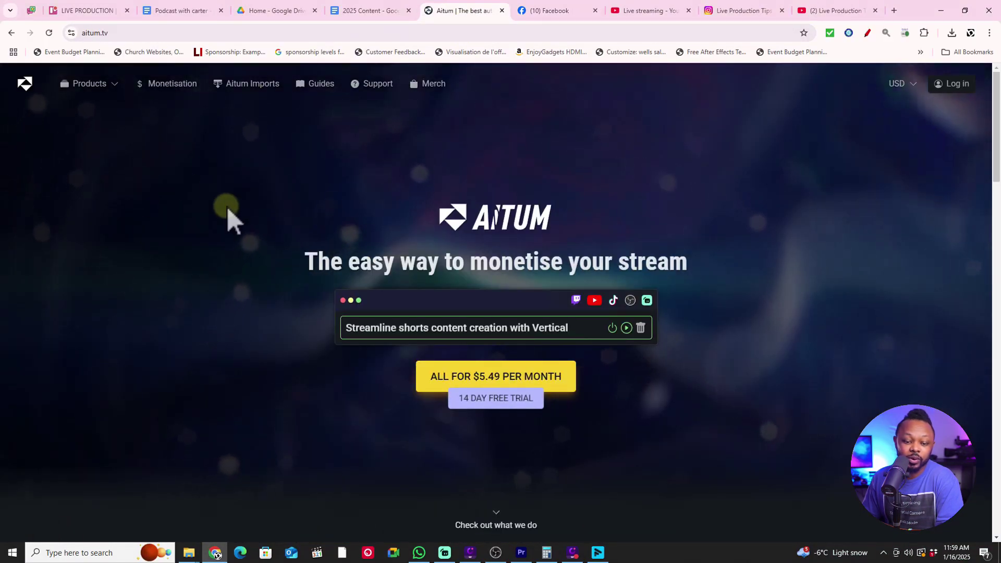
{"action": "scroll", "coordinate": [357, 320], "scroll_direction": "down", "scroll_amount": 4}
{"action": "scroll", "coordinate": [152, 183], "scroll_direction": "up", "scroll_amount": 4}
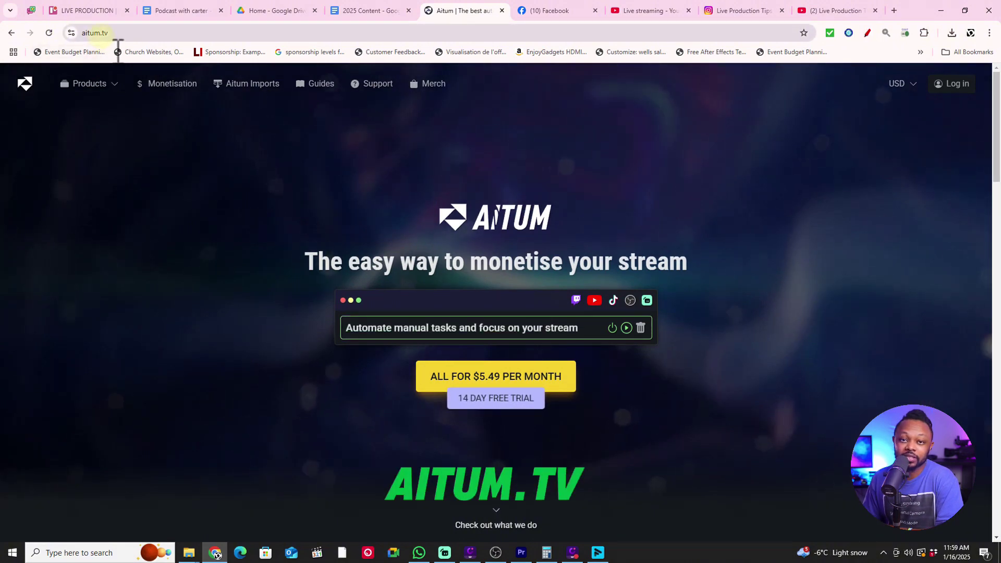
{"action": "scroll", "coordinate": [510, 331], "scroll_direction": "down", "scroll_amount": 10}
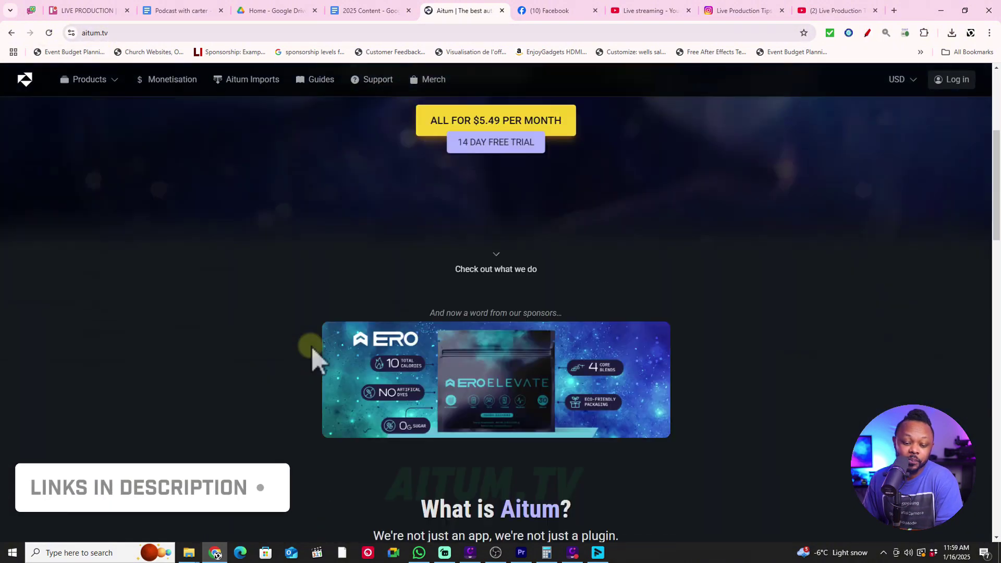
{"action": "left_click_drag", "start_coordinate": [430, 214], "coordinate": [535, 214]}
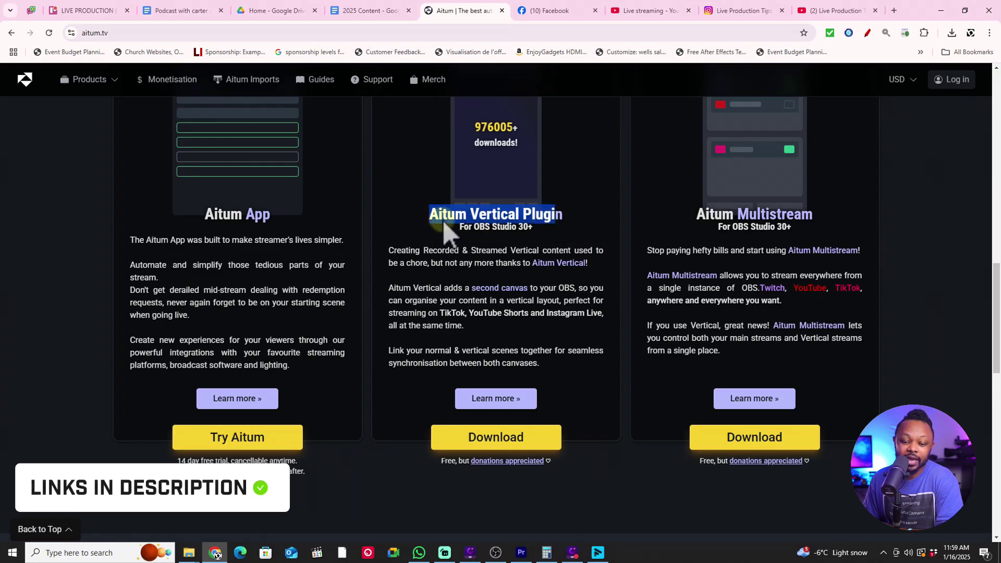
{"action": "scroll", "coordinate": [704, 266], "scroll_direction": "up", "scroll_amount": 1}
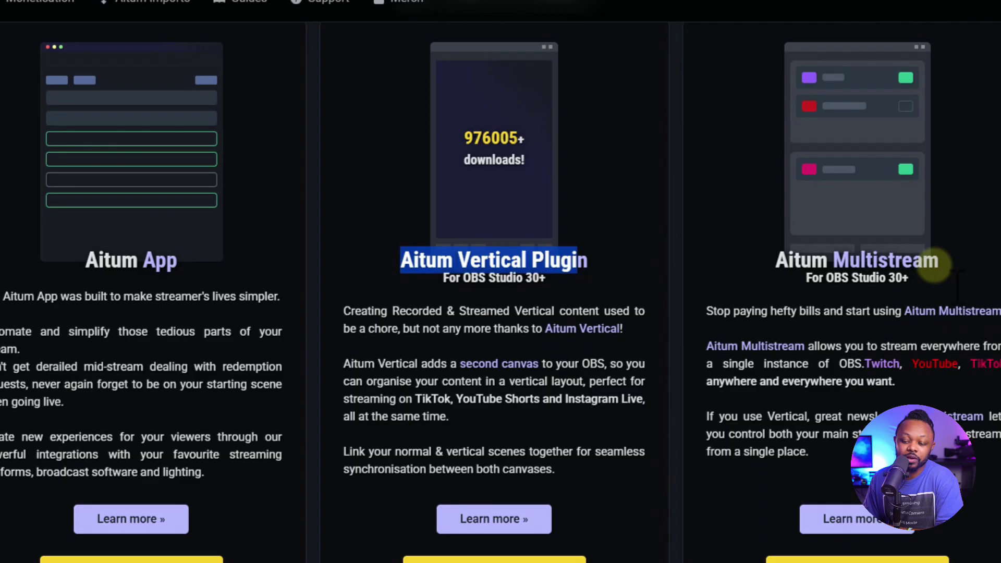
{"action": "scroll", "coordinate": [935, 264], "scroll_direction": "down", "scroll_amount": 3}
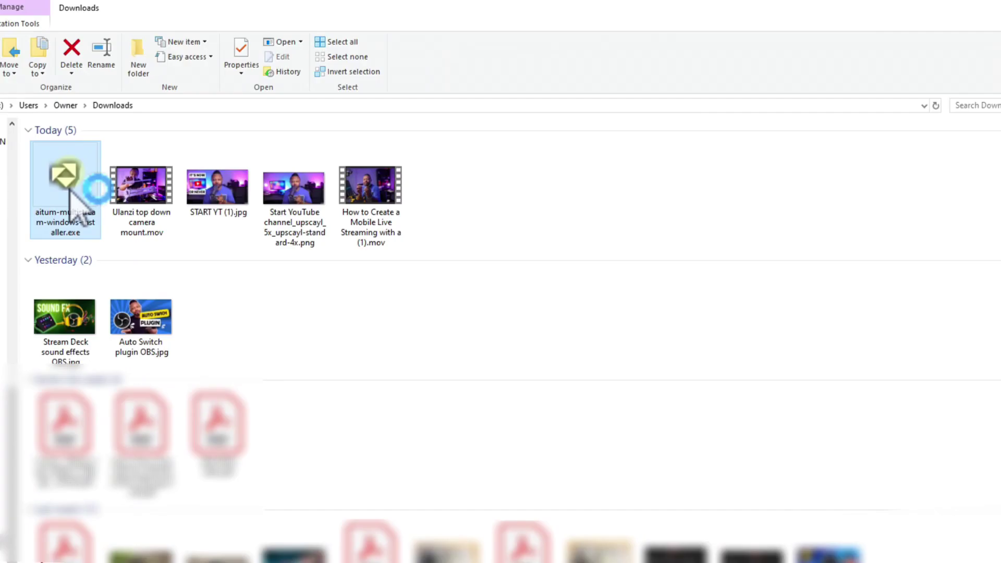
Install aitum-multistream-windows-installer.exe through to Finish, then search Windows for obs.
{"action": "left_click", "coordinate": [582, 315]}
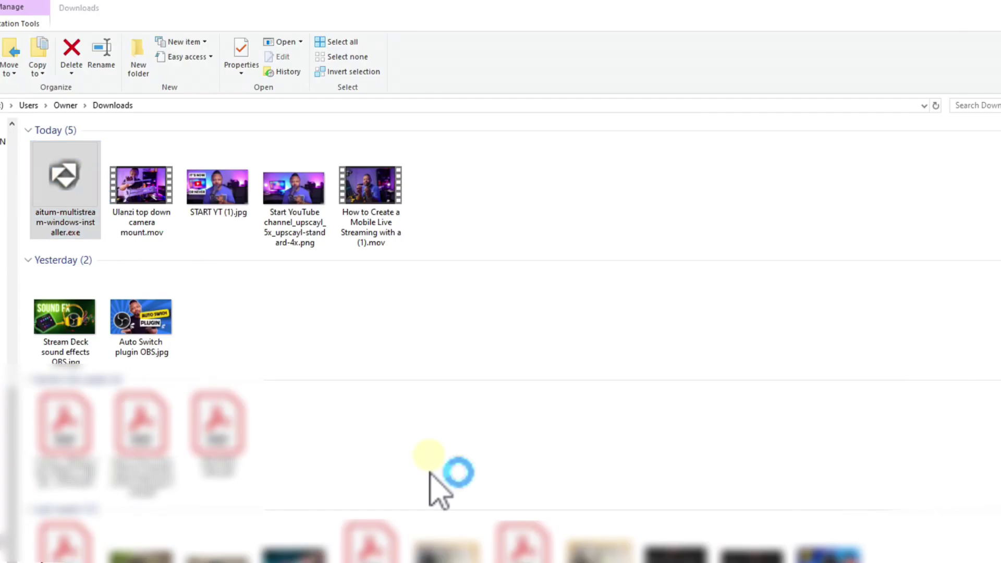
{"action": "left_click", "coordinate": [575, 490]}
{"action": "left_click", "coordinate": [576, 490]}
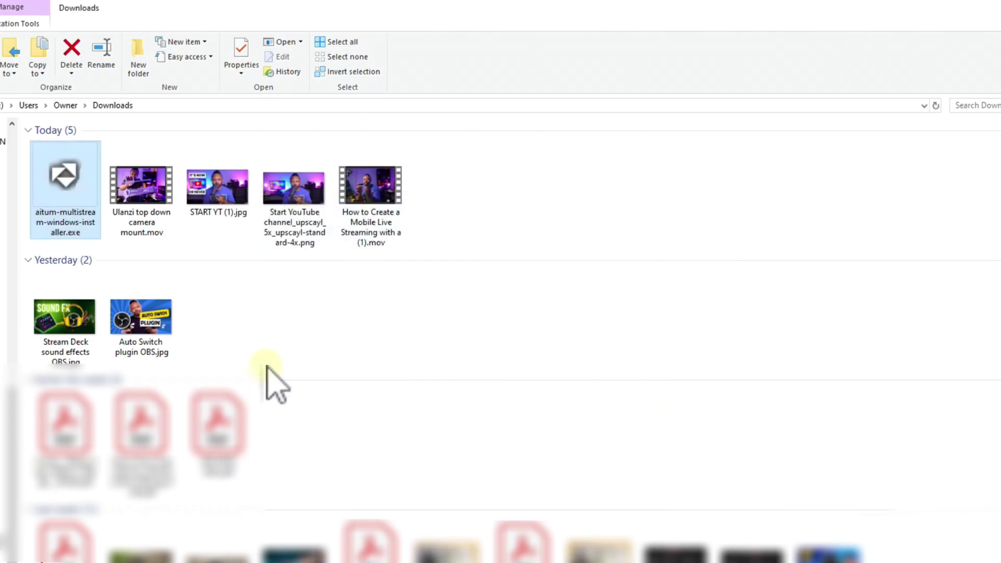
{"action": "key", "text": "super"}
{"action": "type", "text": "obs"}
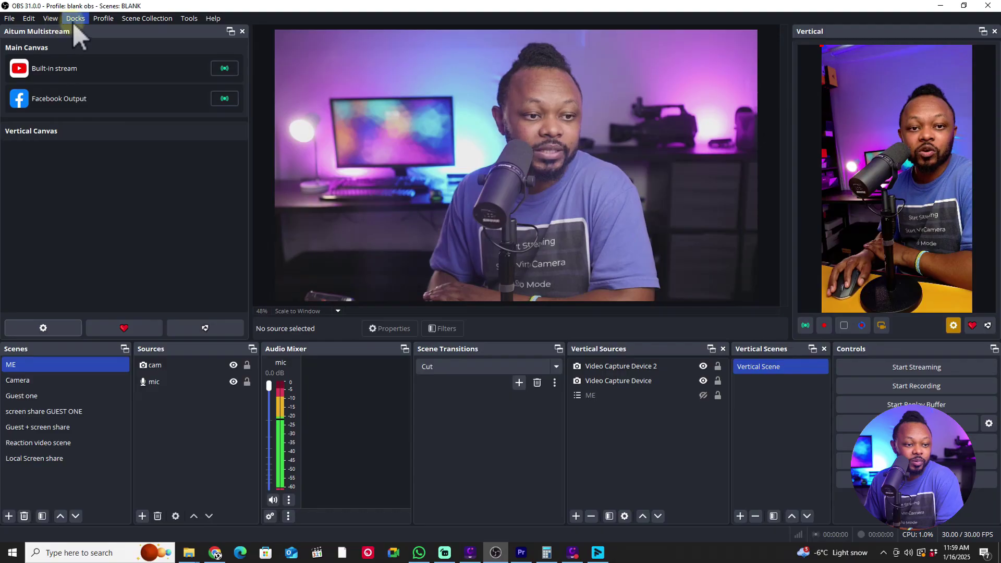
{"action": "left_click", "coordinate": [76, 19]}
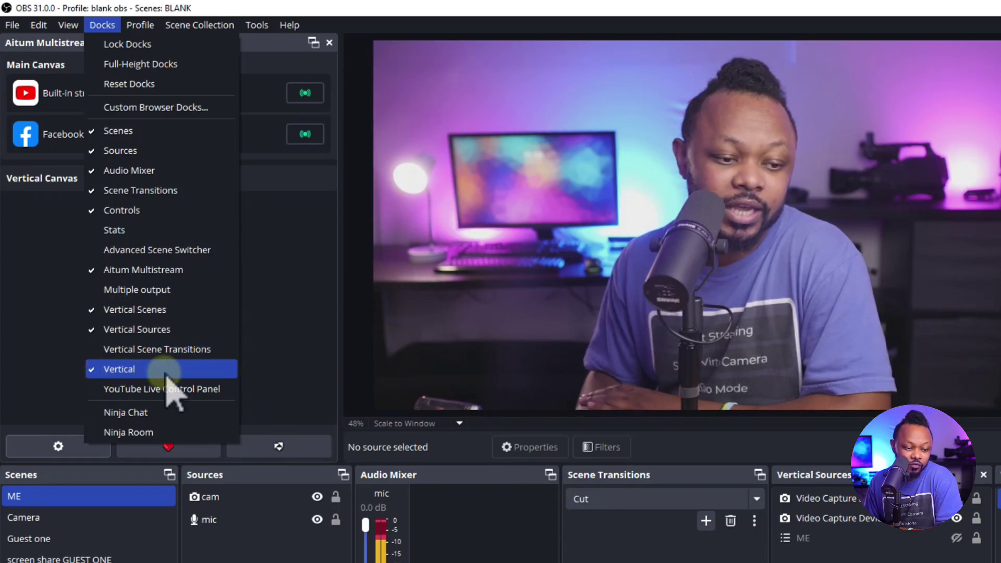
{"action": "left_click", "coordinate": [200, 370]}
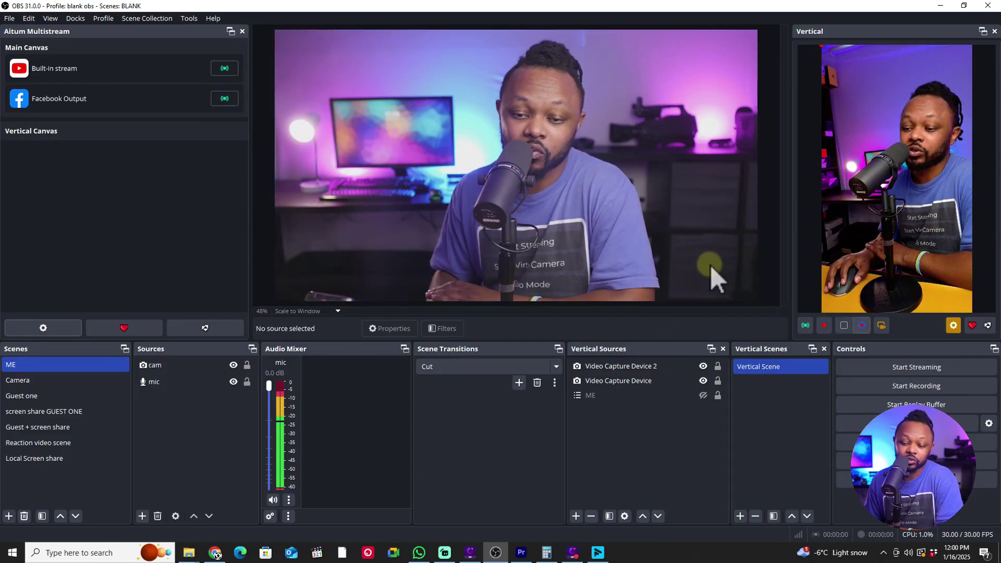
{"action": "left_click", "coordinate": [775, 369]}
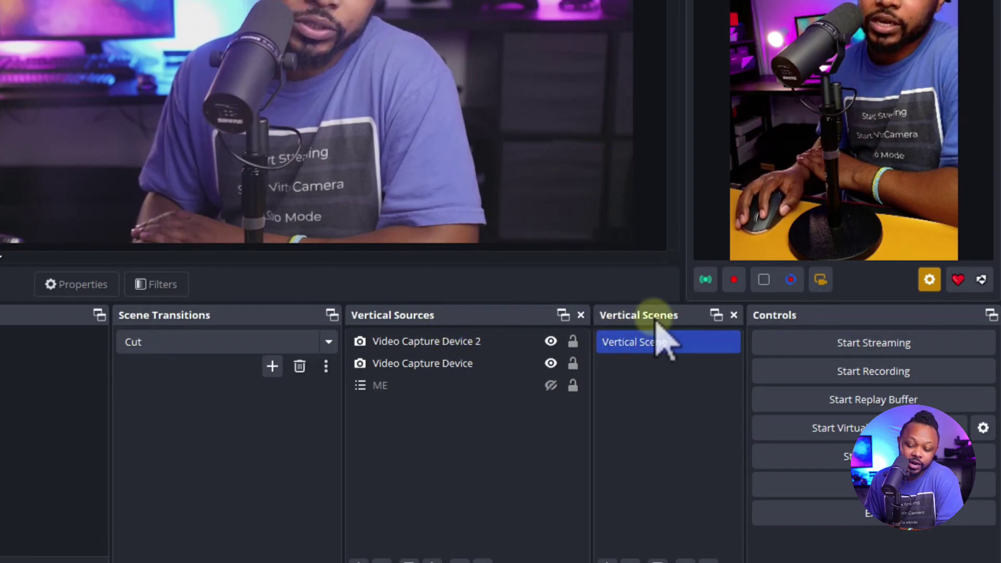
Inspect the properties of Video Capture Device 2 and Video Capture Device in Vertical Sources.
{"action": "left_click", "coordinate": [439, 342]}
{"action": "right_click", "coordinate": [439, 344]}
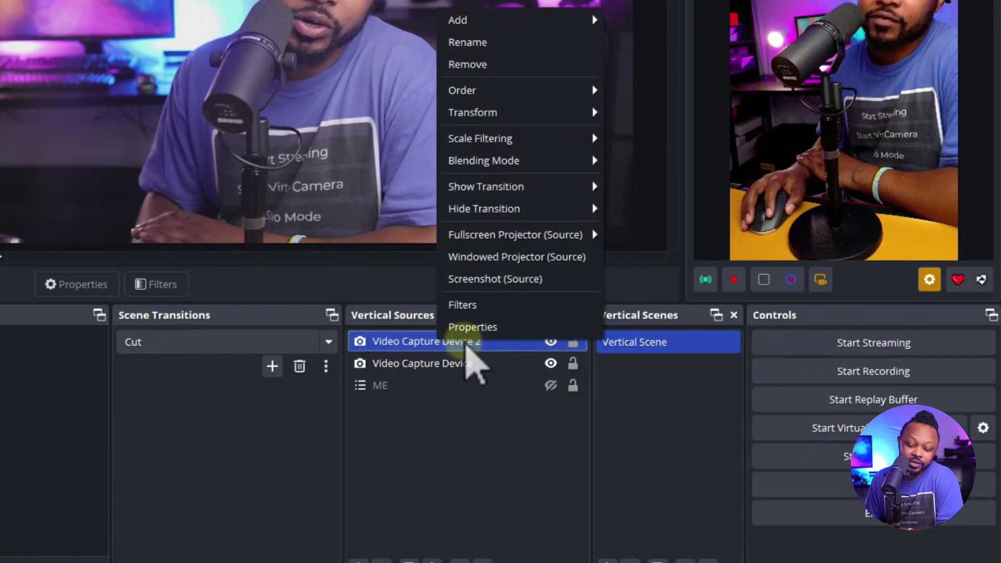
{"action": "left_click", "coordinate": [476, 328]}
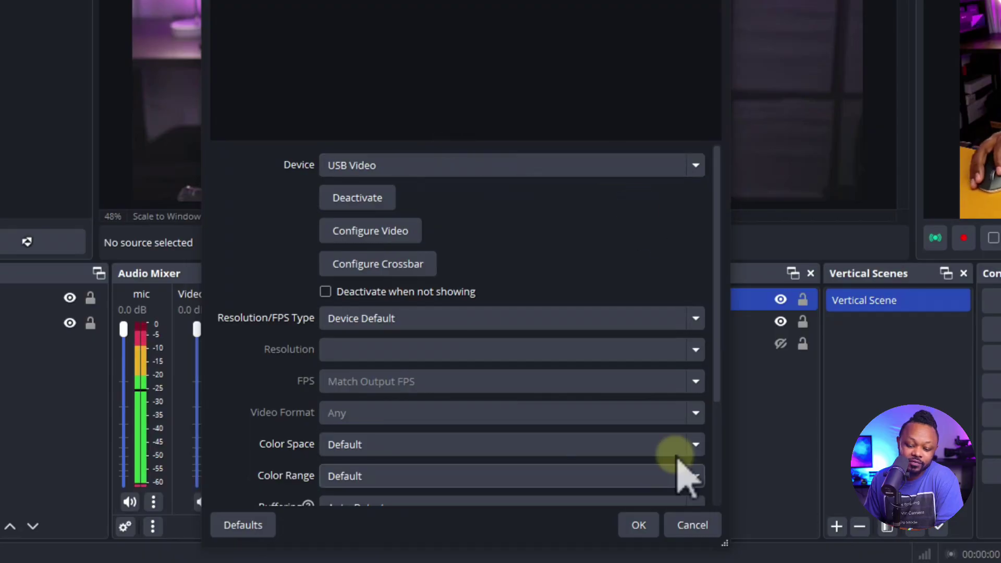
{"action": "left_click", "coordinate": [693, 525]}
{"action": "right_click", "coordinate": [669, 322]}
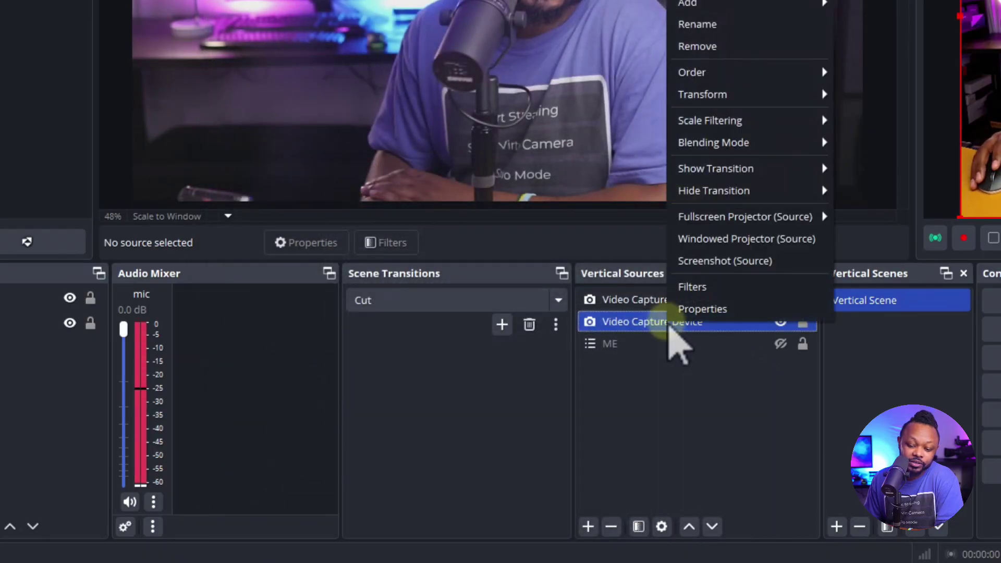
{"action": "left_click", "coordinate": [716, 310]}
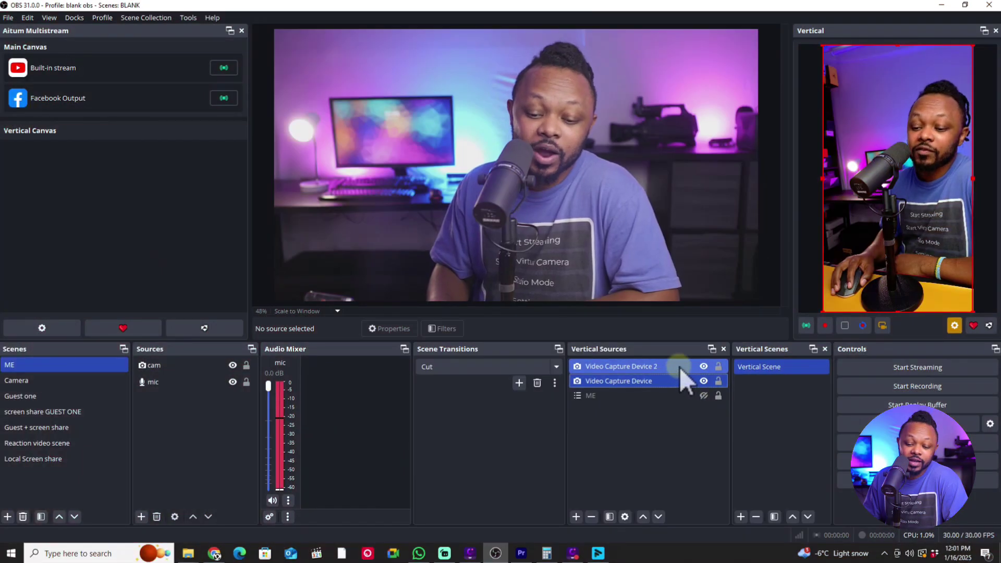
Hide Video Capture Device and show ME in the vertical scene.
{"action": "left_click", "coordinate": [681, 377]}
{"action": "left_click", "coordinate": [703, 381]}
{"action": "left_click", "coordinate": [703, 396]}
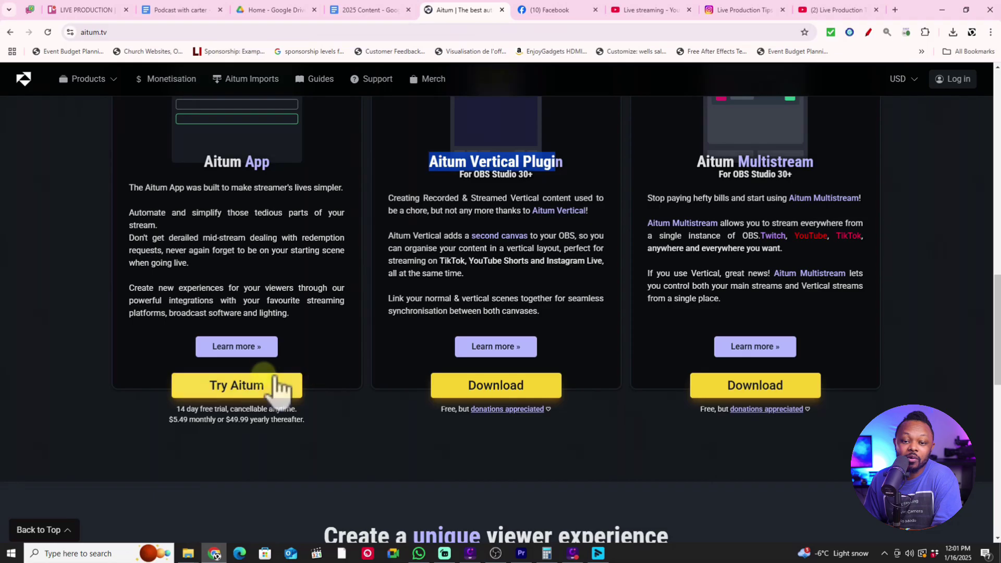
Create a go-live-now Facebook live video, copy its stream key, and return to OBS Studio.
{"action": "left_click", "coordinate": [555, 8]}
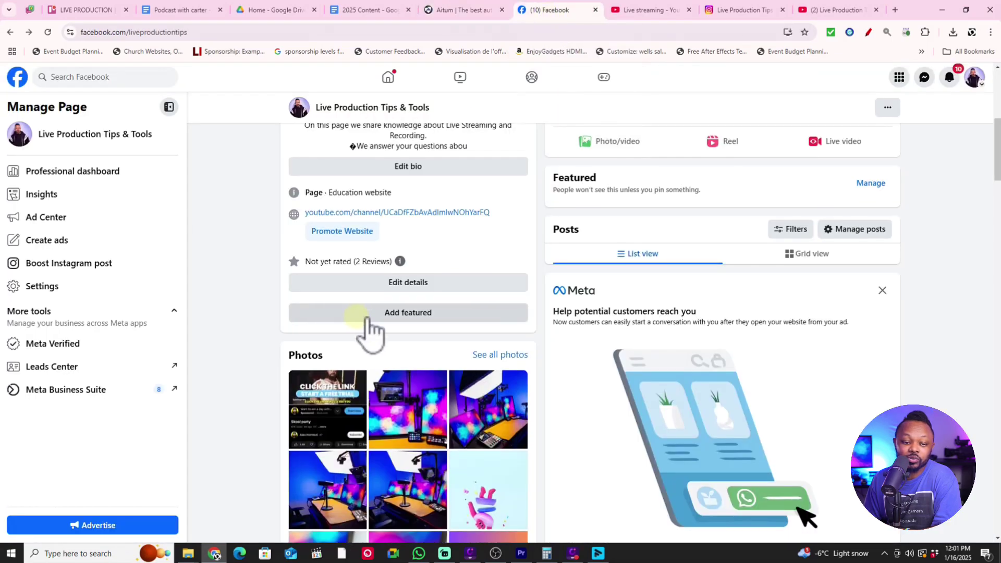
{"action": "scroll", "coordinate": [417, 323], "scroll_direction": "up", "scroll_amount": 5}
{"action": "scroll", "coordinate": [490, 315], "scroll_direction": "down", "scroll_amount": 3}
{"action": "scroll", "coordinate": [479, 292], "scroll_direction": "down", "scroll_amount": 1}
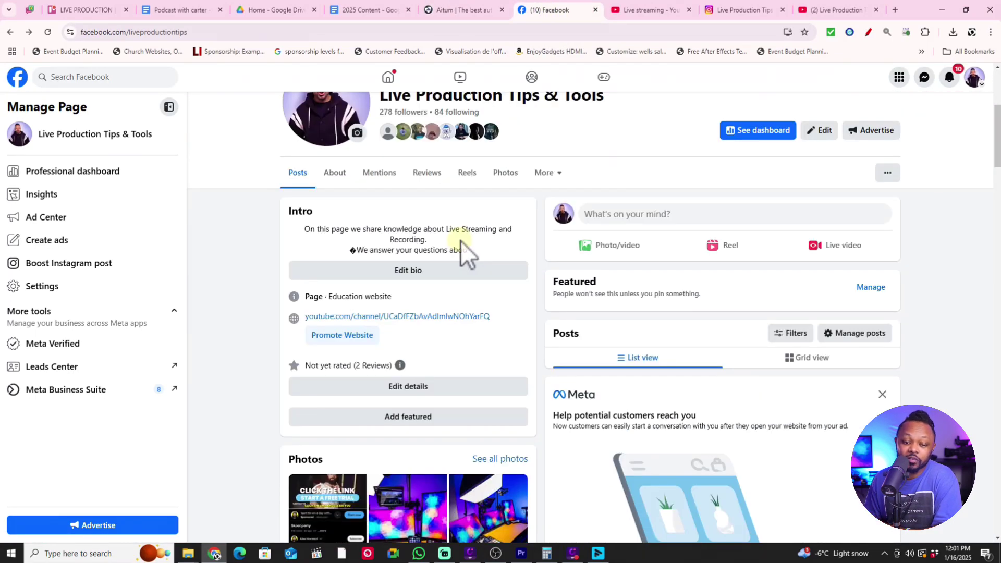
{"action": "scroll", "coordinate": [522, 264], "scroll_direction": "down", "scroll_amount": 2}
{"action": "scroll", "coordinate": [805, 150], "scroll_direction": "up", "scroll_amount": 1}
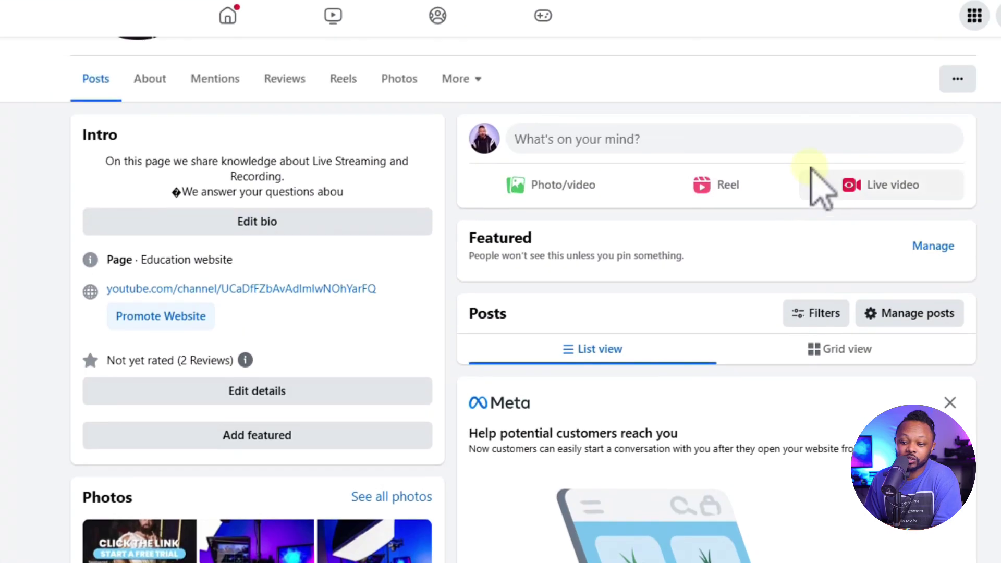
{"action": "left_click", "coordinate": [839, 142]}
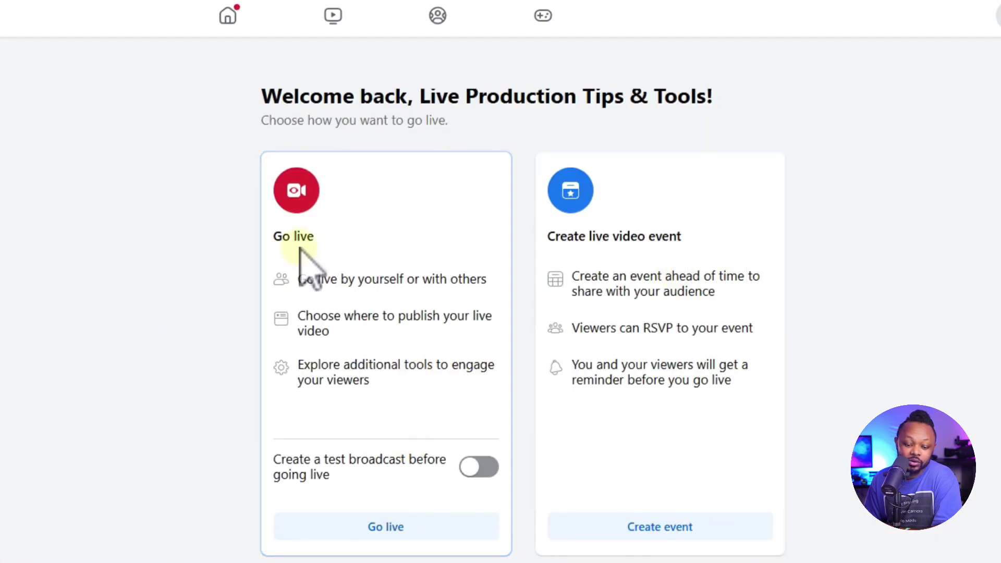
{"action": "left_click", "coordinate": [373, 526]}
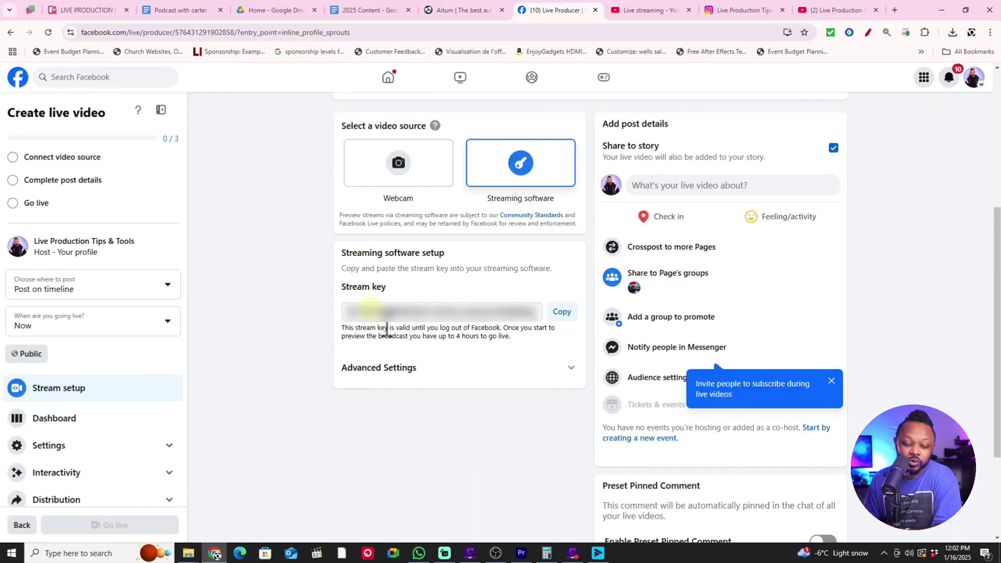
{"action": "left_click", "coordinate": [562, 311]}
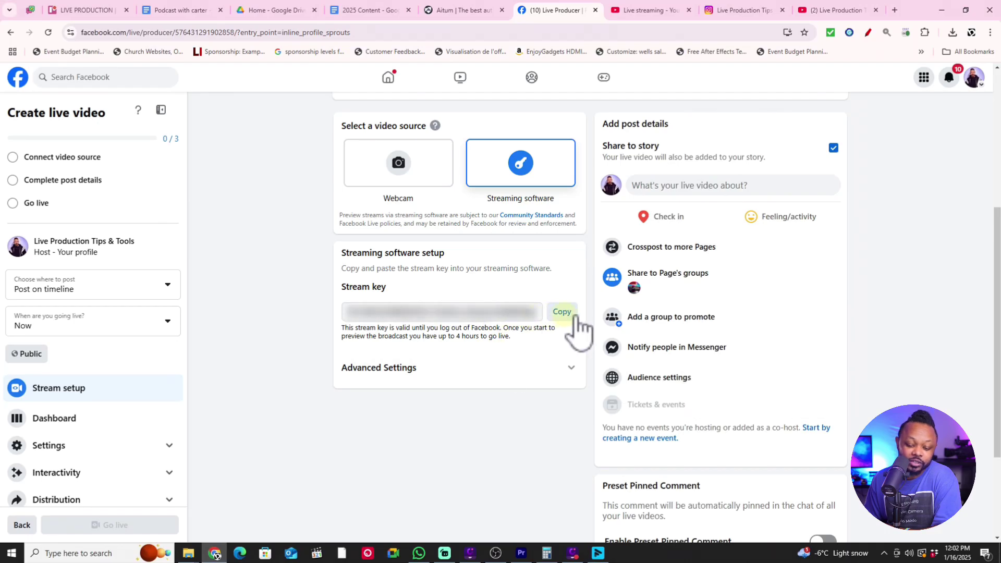
{"action": "left_click", "coordinate": [533, 552]}
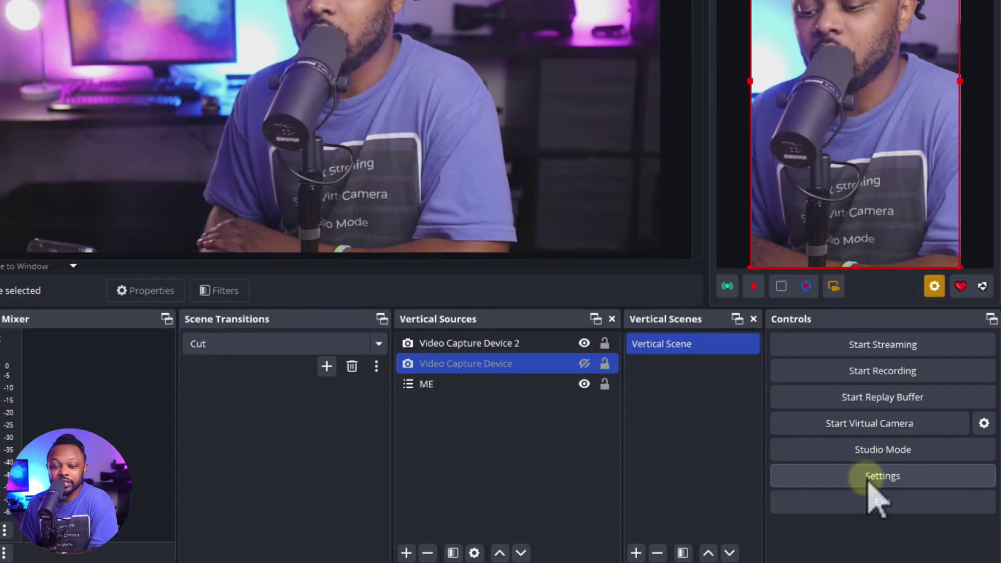
Set the stream service to Facebook Live with the copied Facebook stream key, and apply.
{"action": "left_click", "coordinate": [868, 482]}
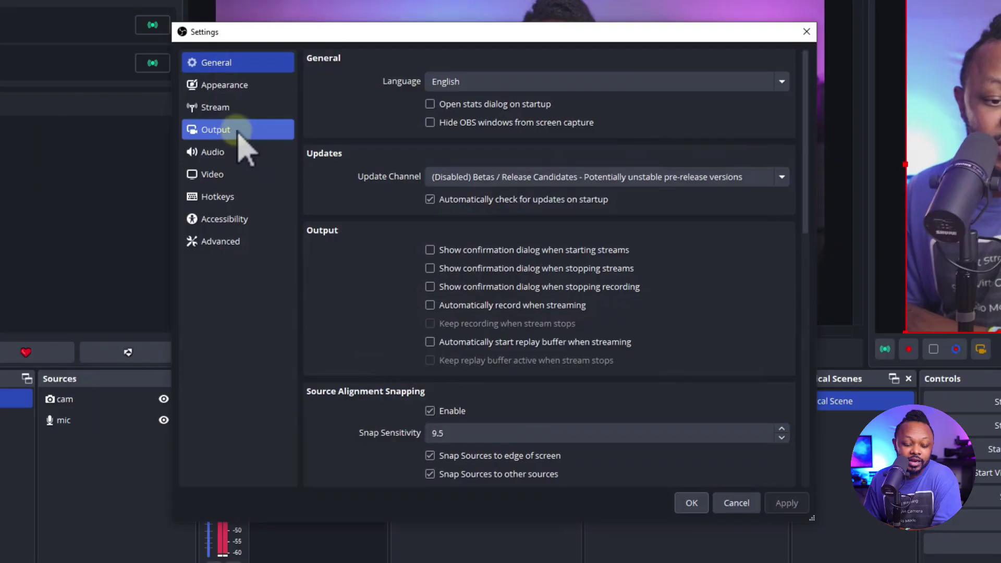
{"action": "left_click", "coordinate": [230, 132]}
{"action": "left_click", "coordinate": [519, 65]}
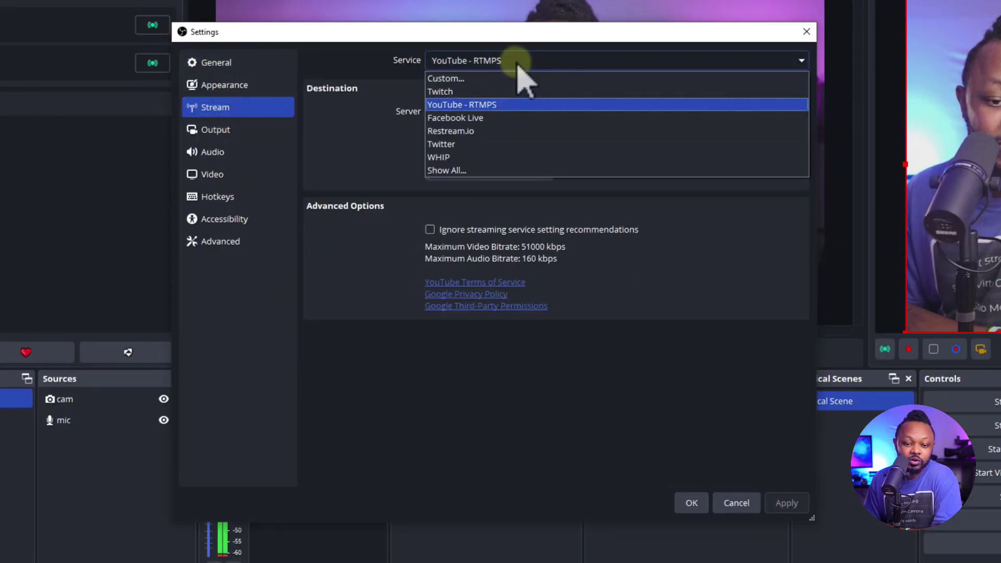
{"action": "left_click", "coordinate": [484, 113]}
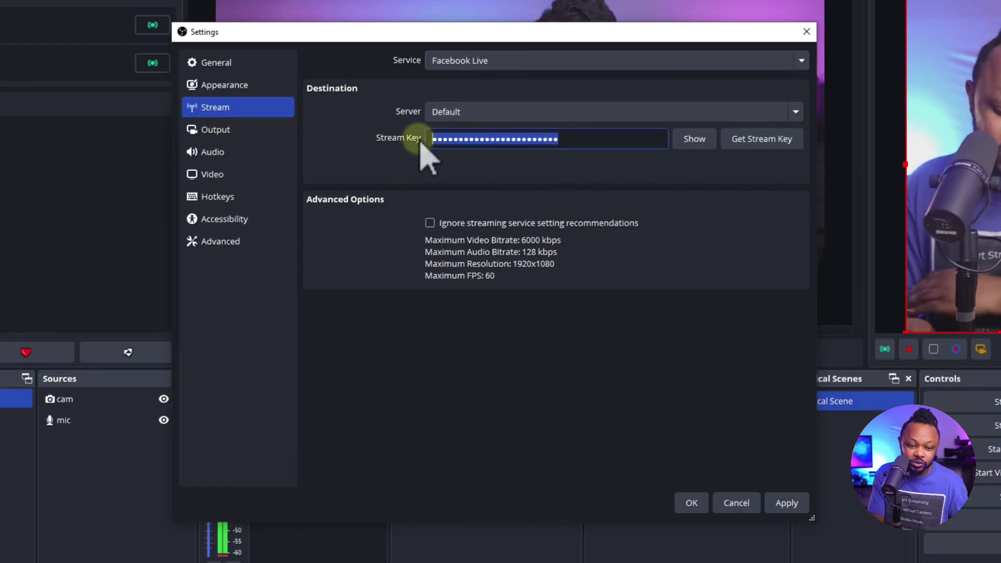
{"action": "key", "text": "BackSpace"}
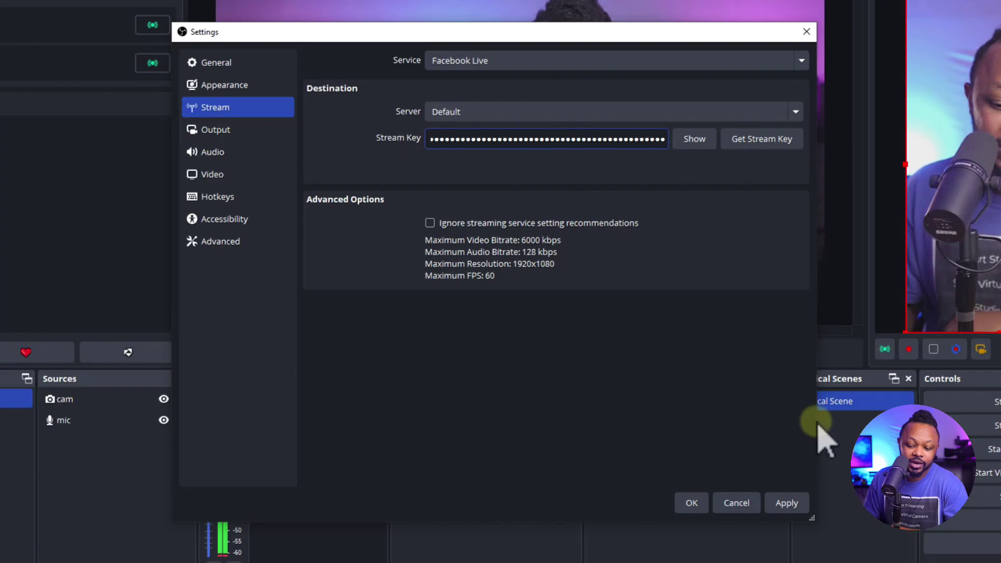
{"action": "left_click", "coordinate": [787, 506]}
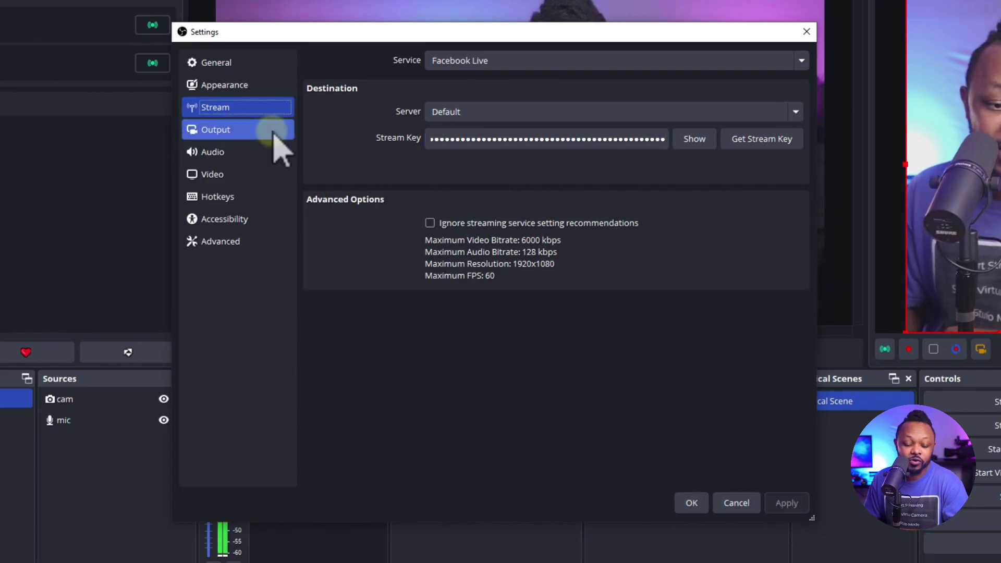
Keep Advanced output mode and lower the streaming bitrate from 10000 to 6000 Kbps, then apply.
{"action": "left_click", "coordinate": [235, 135]}
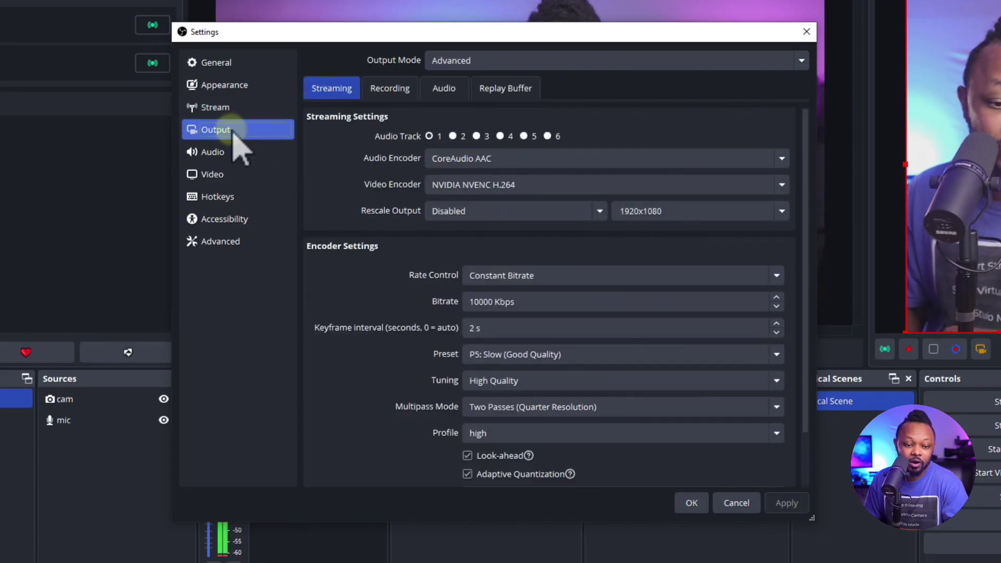
{"action": "left_click", "coordinate": [449, 61]}
{"action": "left_click", "coordinate": [449, 61]}
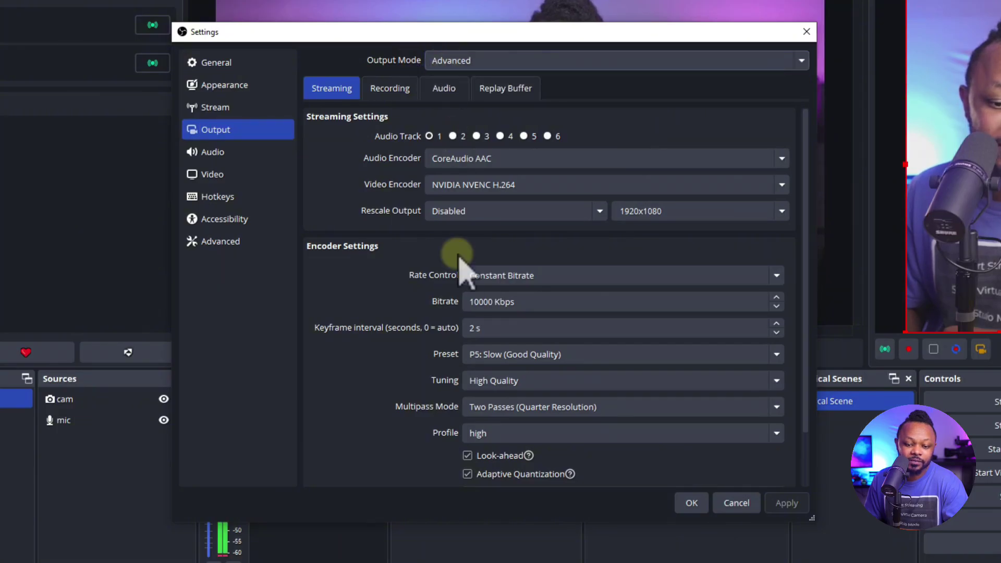
{"action": "left_click", "coordinate": [491, 302]}
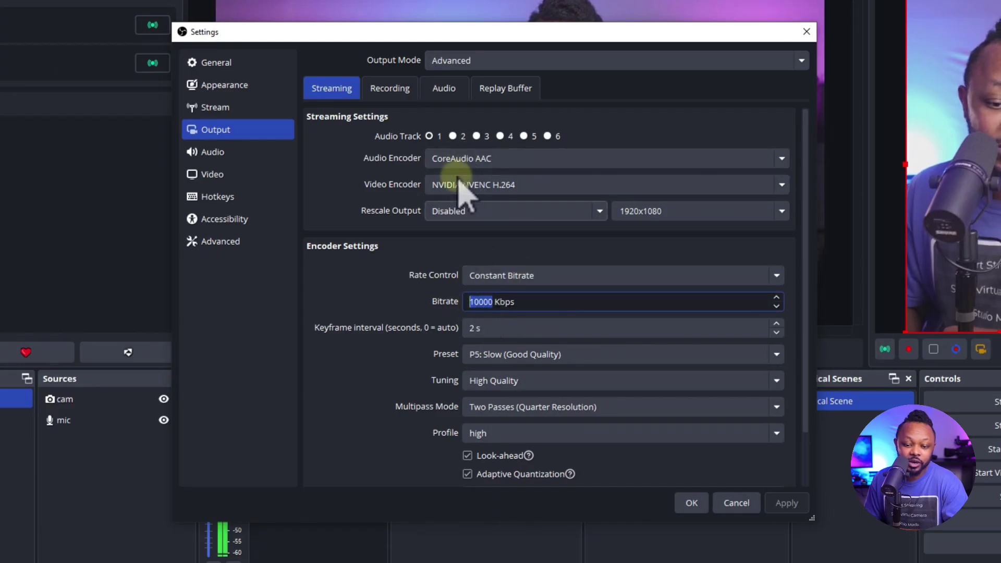
{"action": "left_click_drag", "start_coordinate": [807, 170], "coordinate": [808, 208]}
{"action": "left_click", "coordinate": [480, 259]}
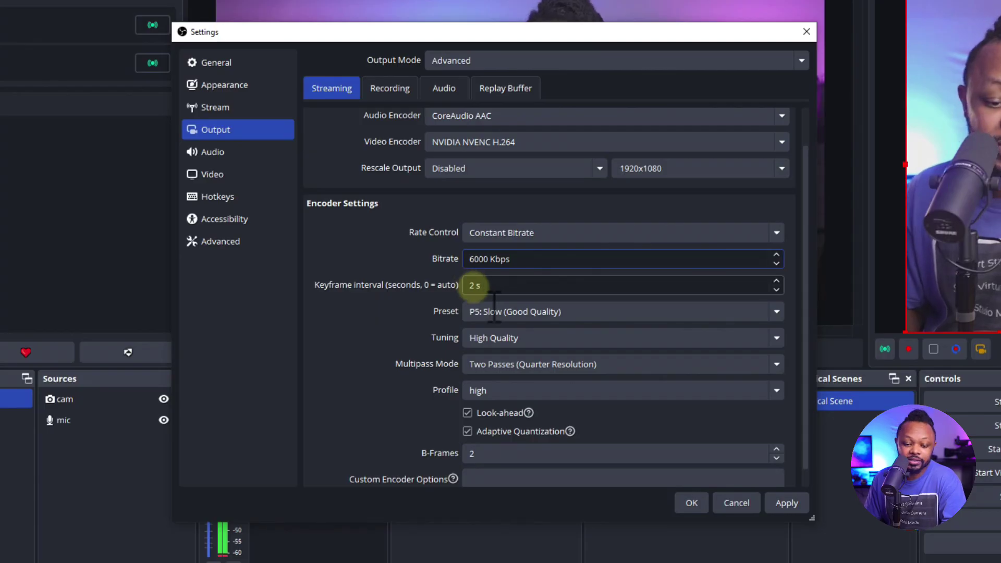
{"action": "scroll", "coordinate": [498, 339], "scroll_direction": "down", "scroll_amount": 1}
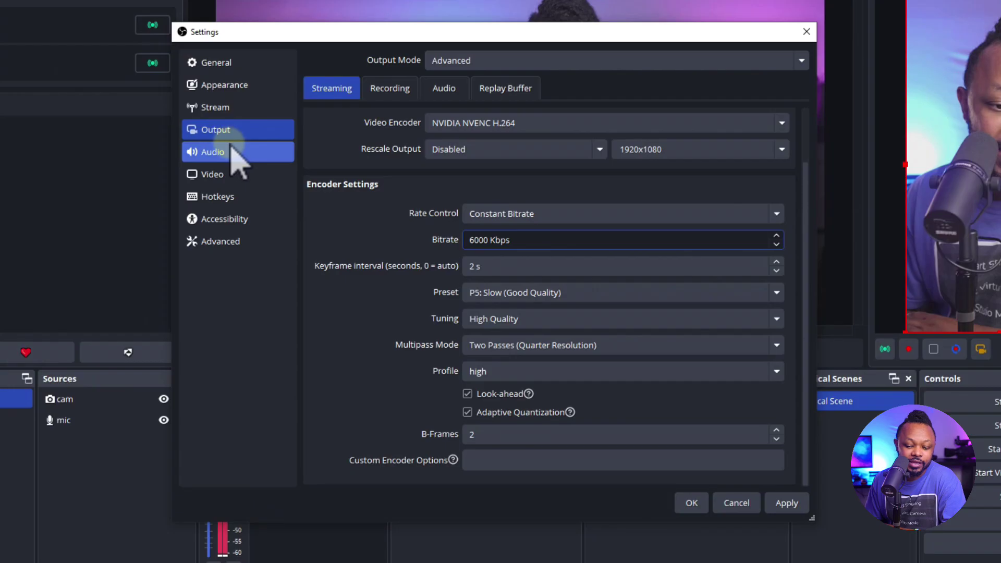
{"action": "left_click", "coordinate": [787, 503]}
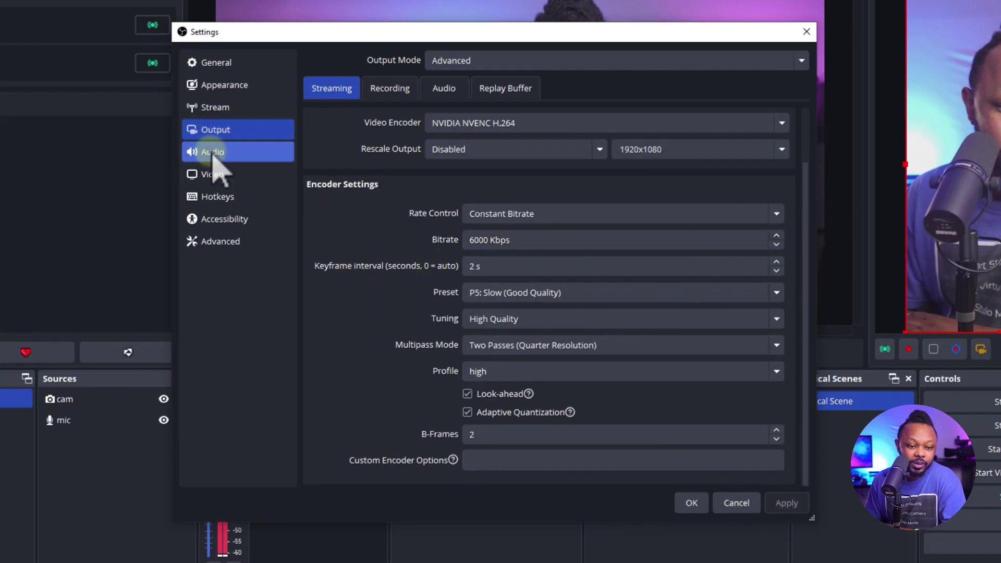
Review the 1920x1080, 30 fps video settings and close Settings with OK.
{"action": "left_click", "coordinate": [223, 177]}
{"action": "left_click", "coordinate": [502, 79]}
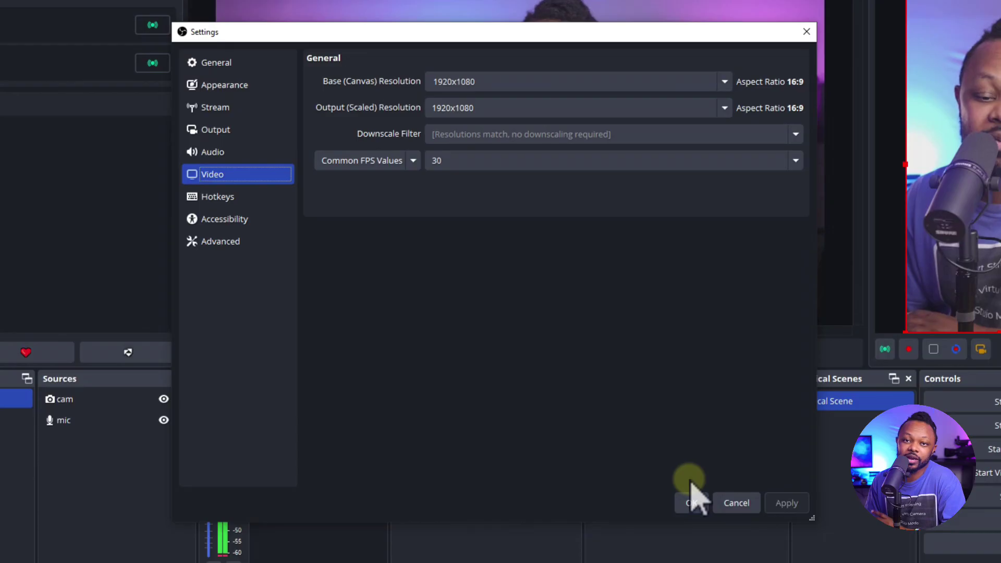
{"action": "left_click", "coordinate": [696, 511]}
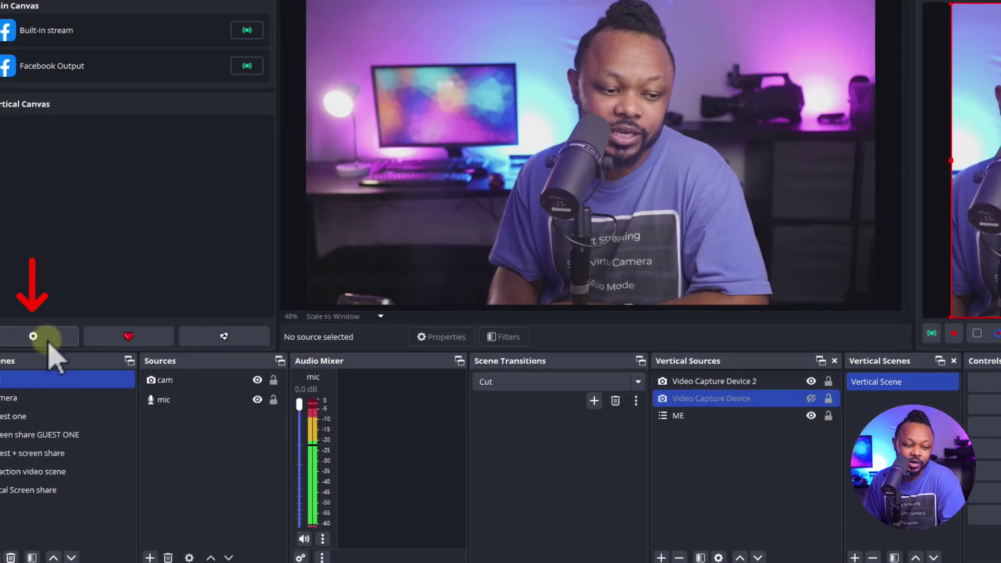
Add an Other Service output named IG to the Vertical Canvas in Aitum Multistream settings.
{"action": "left_click", "coordinate": [45, 329]}
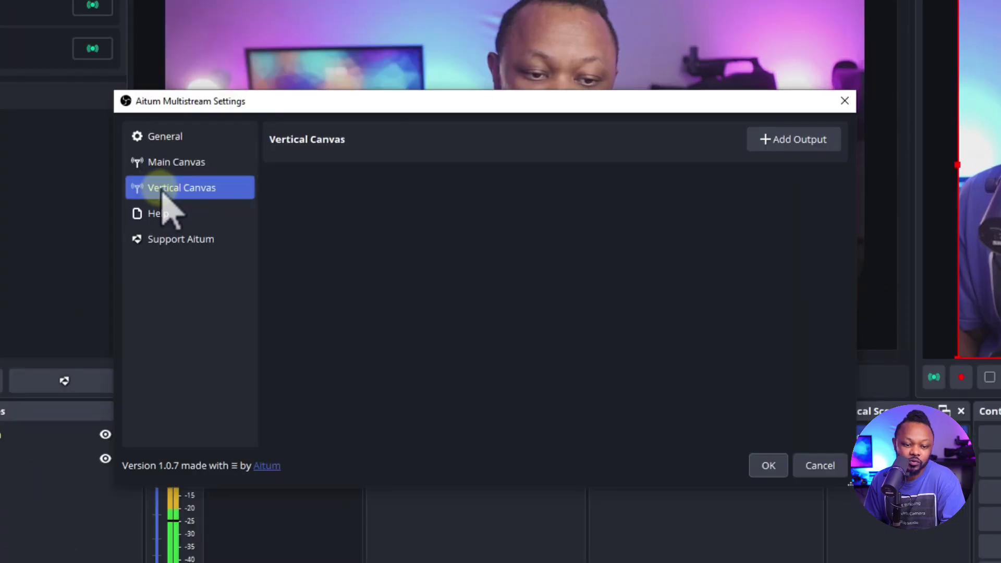
{"action": "left_click", "coordinate": [782, 141]}
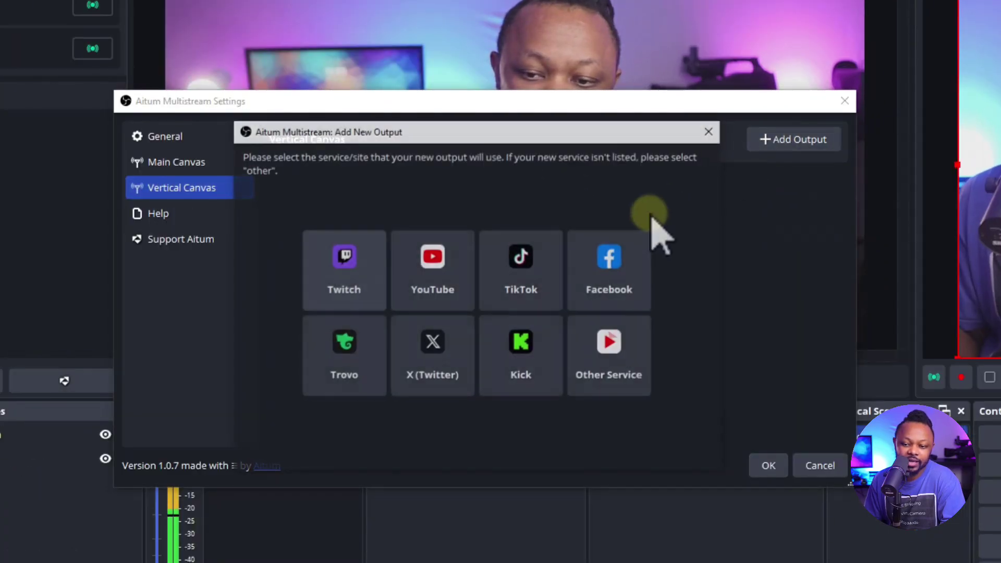
{"action": "left_click", "coordinate": [616, 365]}
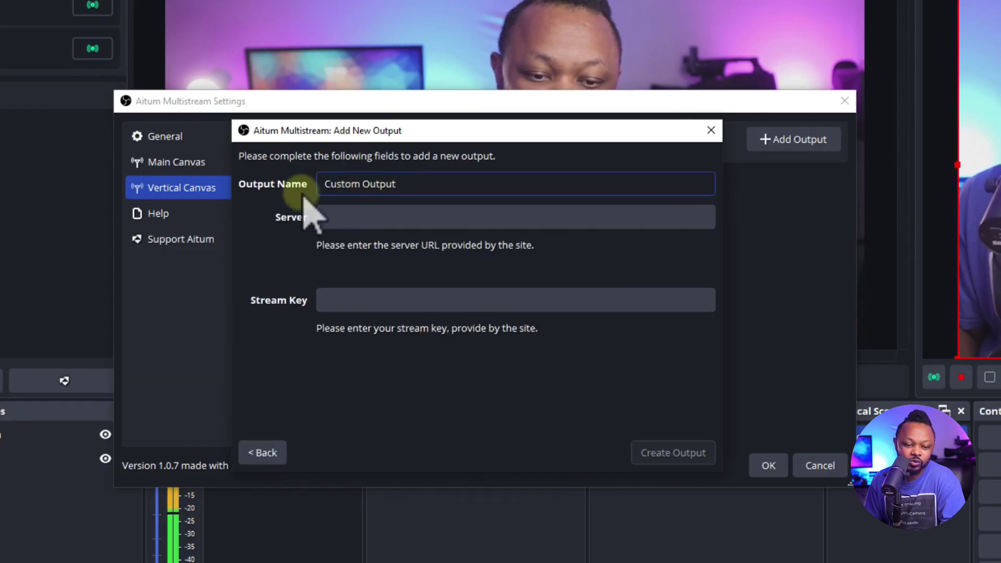
{"action": "left_click_drag", "start_coordinate": [420, 184], "coordinate": [338, 185]}
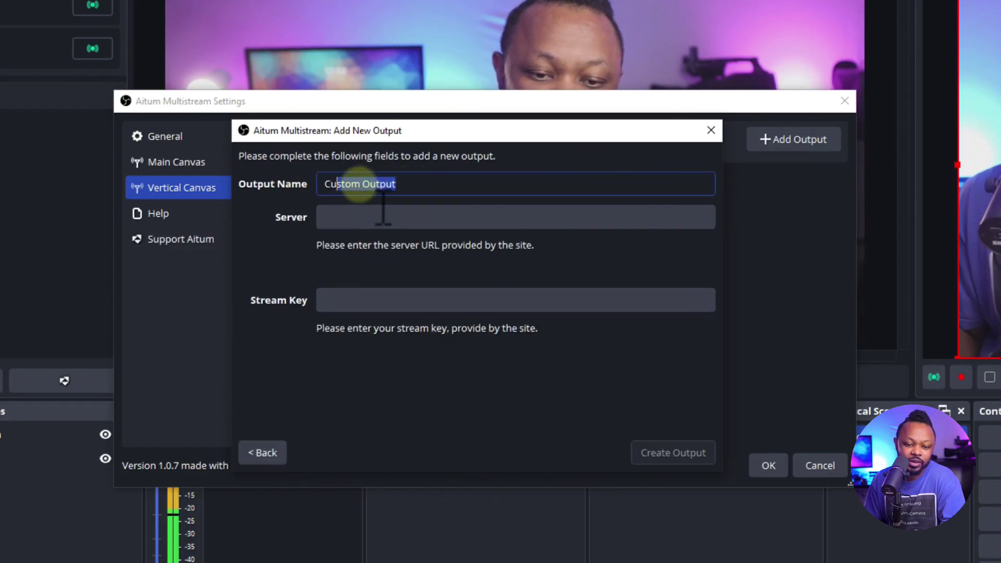
{"action": "type", "text": "IG"}
{"action": "left_click", "coordinate": [336, 218]}
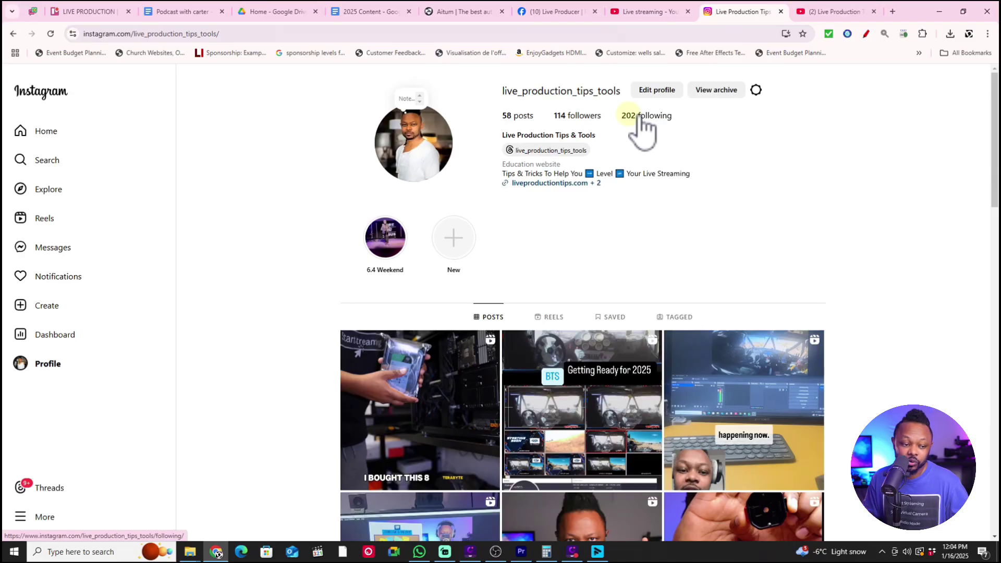
Set up a new Instagram live video titled Testing with a Public audience.
{"action": "left_click", "coordinate": [69, 306]}
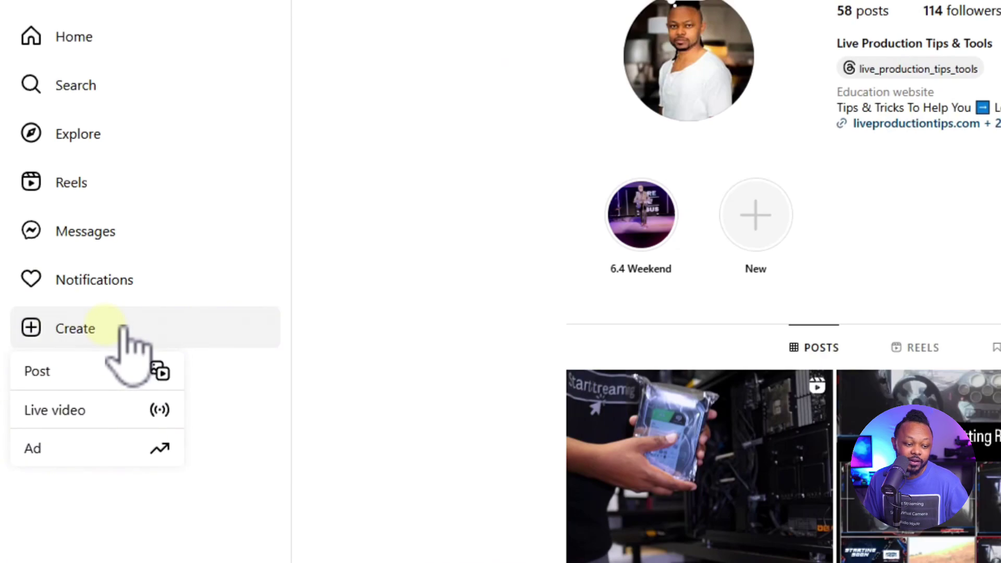
{"action": "left_click", "coordinate": [78, 410]}
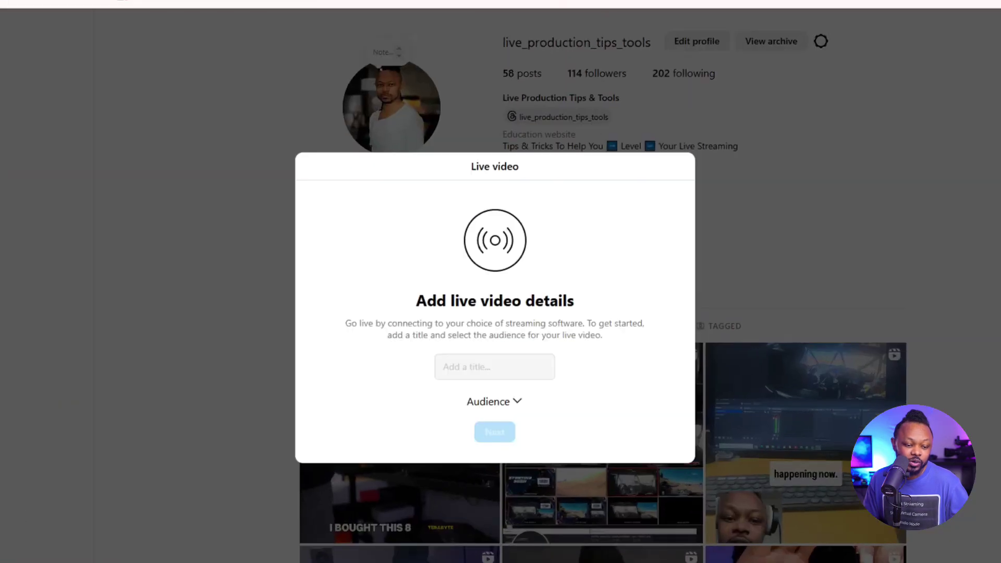
{"action": "left_click", "coordinate": [522, 400]}
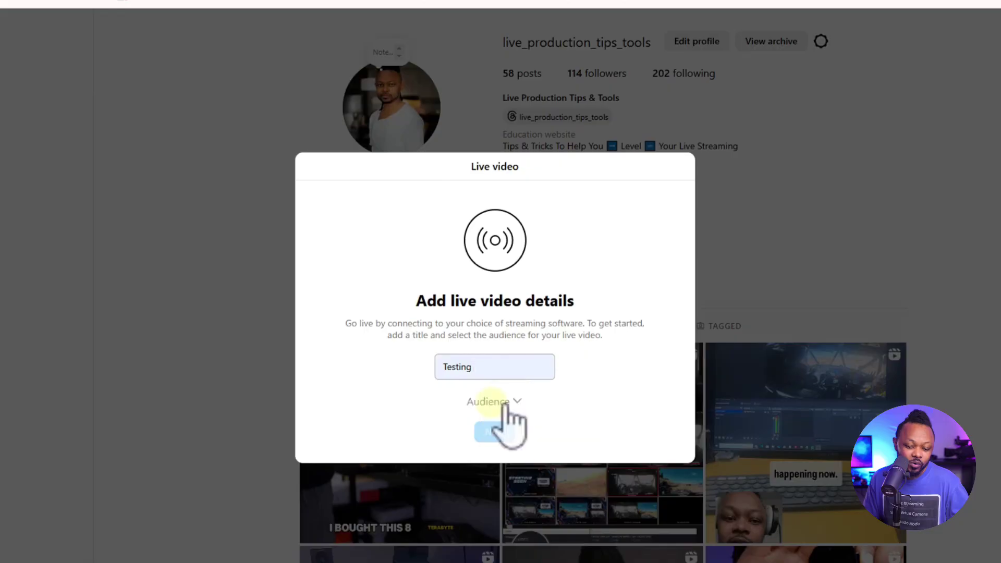
{"action": "left_click", "coordinate": [494, 404]}
{"action": "left_click", "coordinate": [533, 276]}
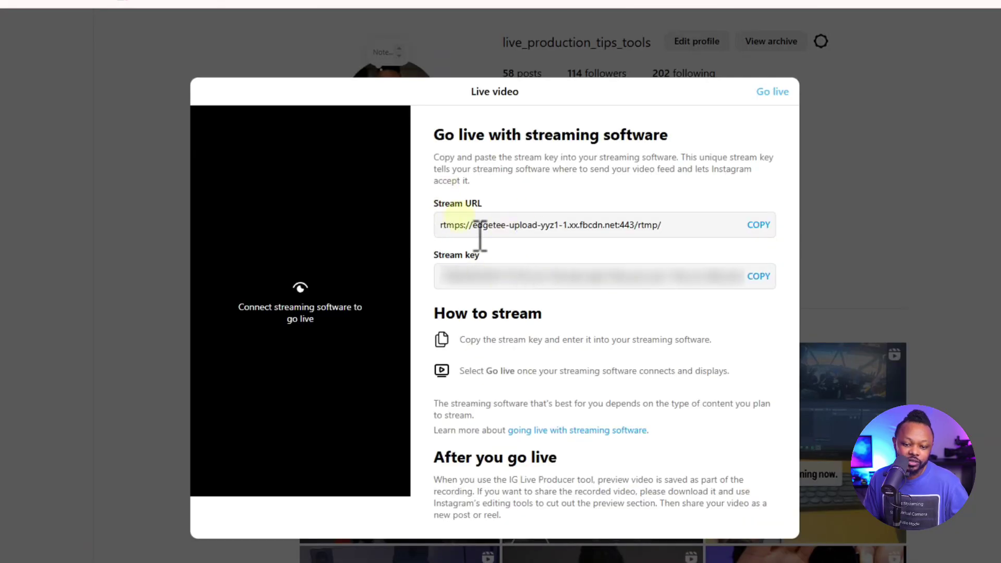
Paste Instagram's stream URL and stream key into the IG output and create it.
{"action": "left_click", "coordinate": [759, 225]}
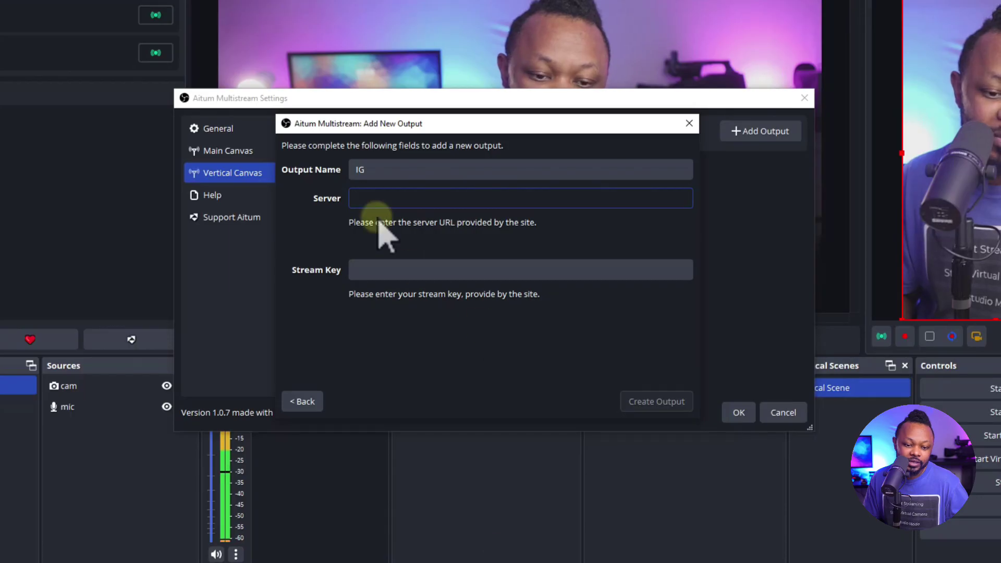
{"action": "right_click", "coordinate": [363, 199]}
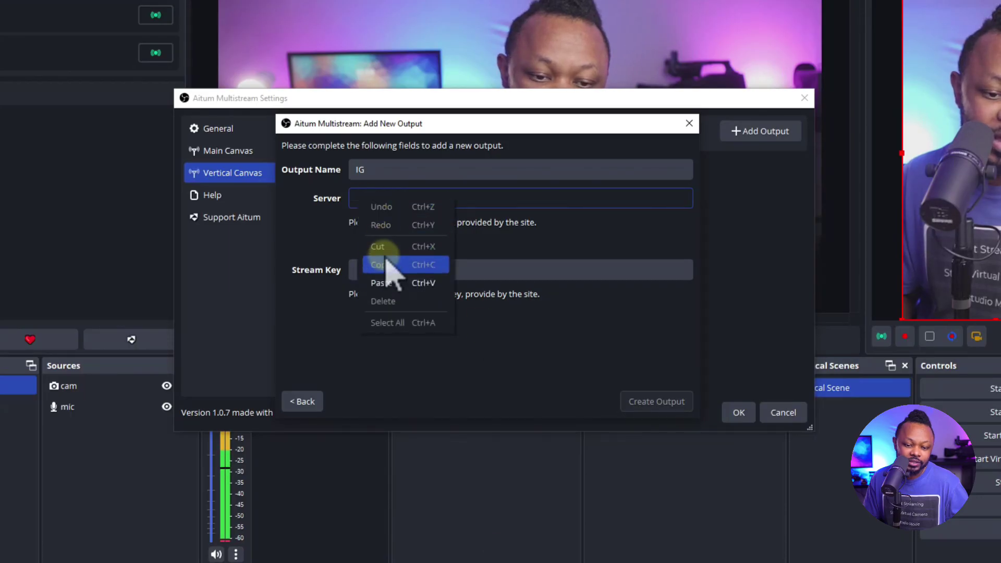
{"action": "left_click", "coordinate": [381, 282]}
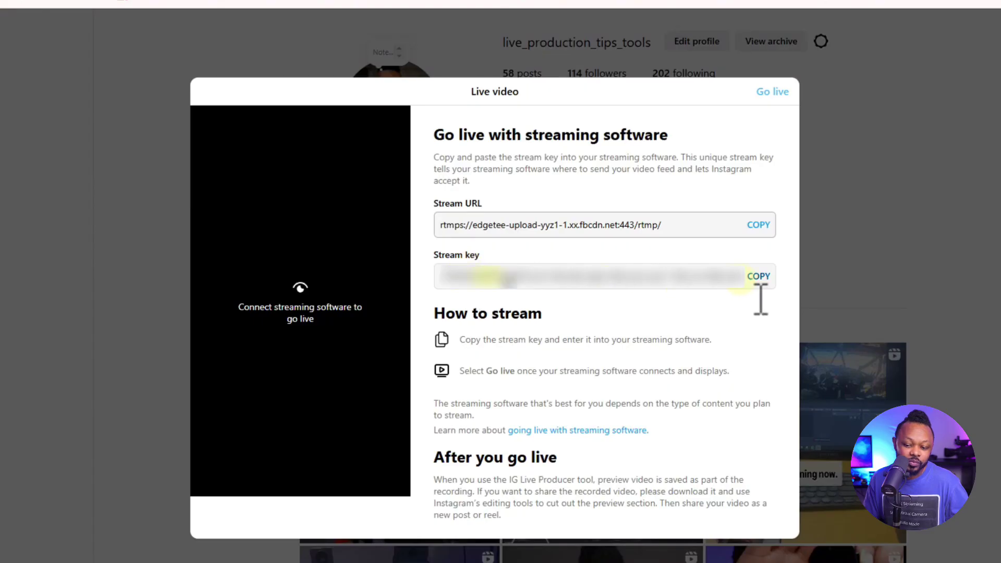
{"action": "left_click", "coordinate": [759, 277]}
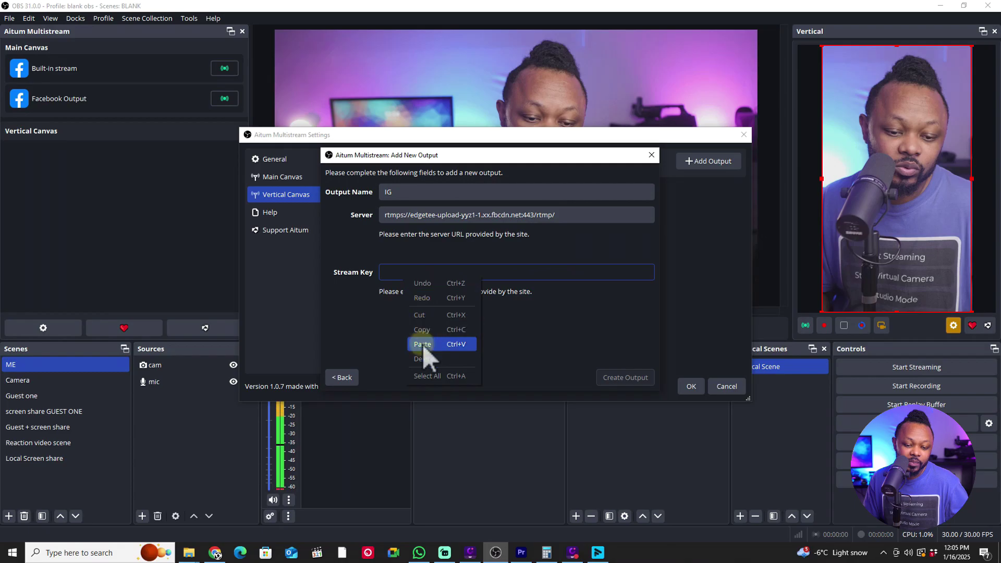
{"action": "left_click", "coordinate": [419, 342]}
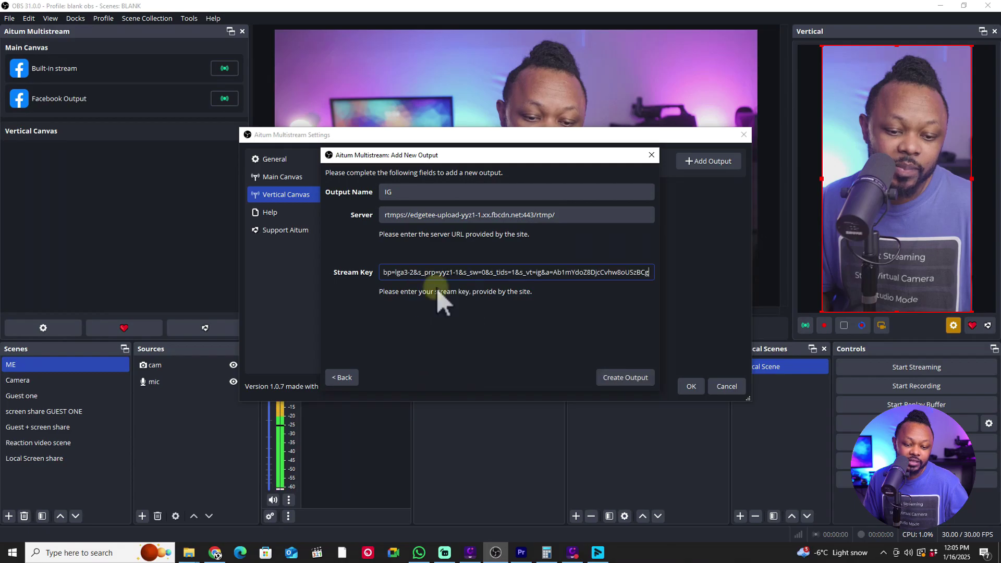
{"action": "left_click", "coordinate": [661, 423]}
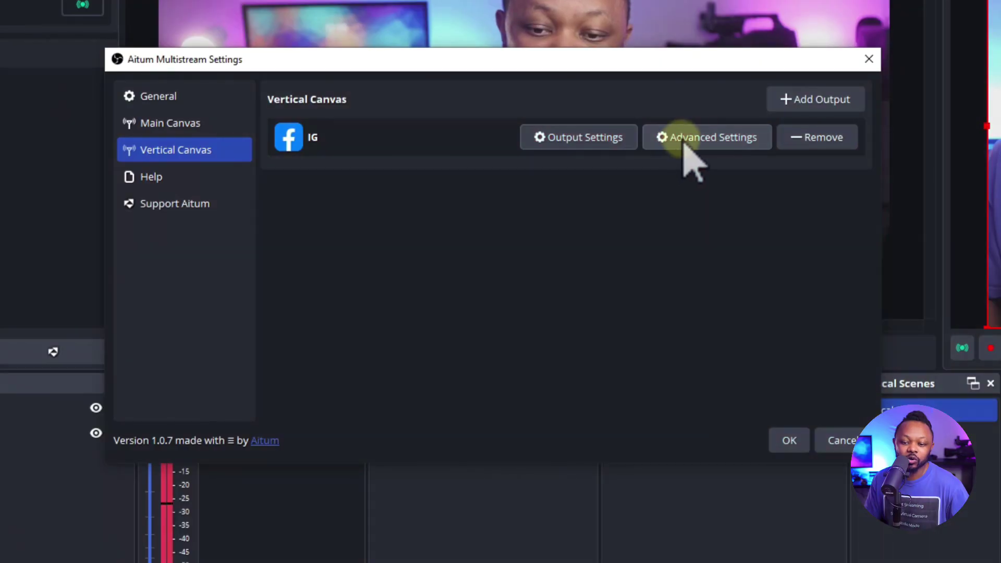
{"action": "left_click", "coordinate": [683, 143]}
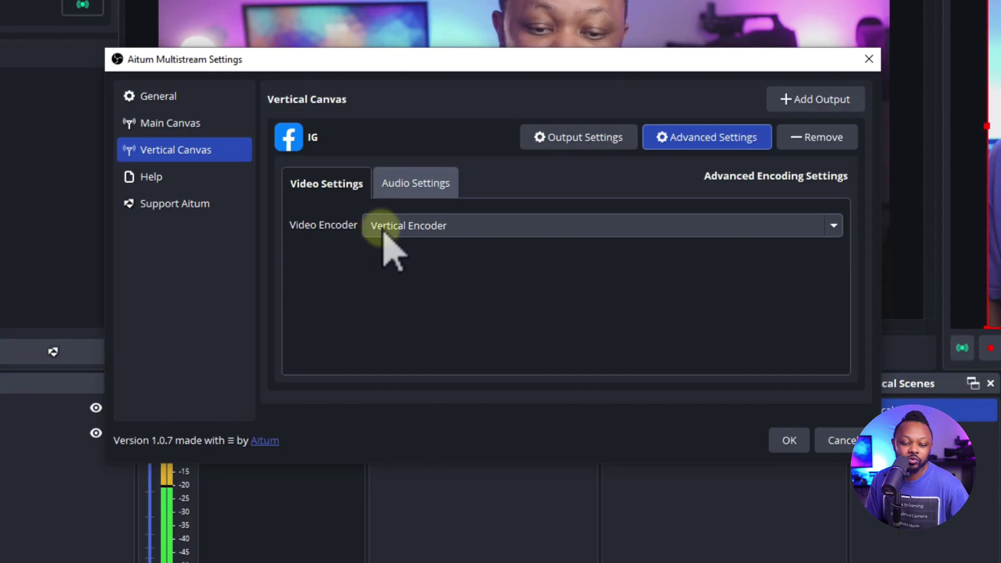
{"action": "left_click", "coordinate": [403, 229]}
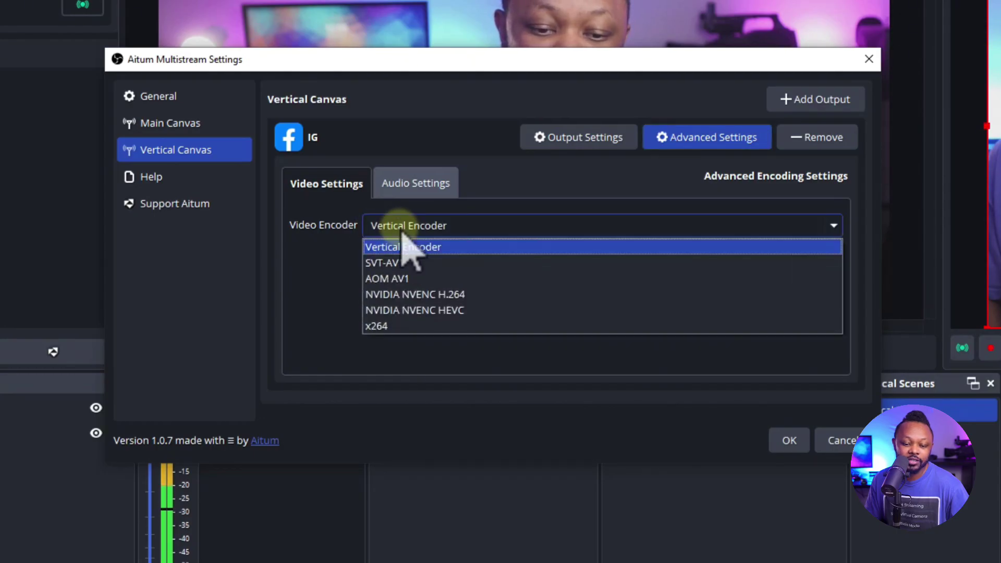
{"action": "left_click", "coordinate": [405, 245]}
{"action": "left_click", "coordinate": [413, 186]}
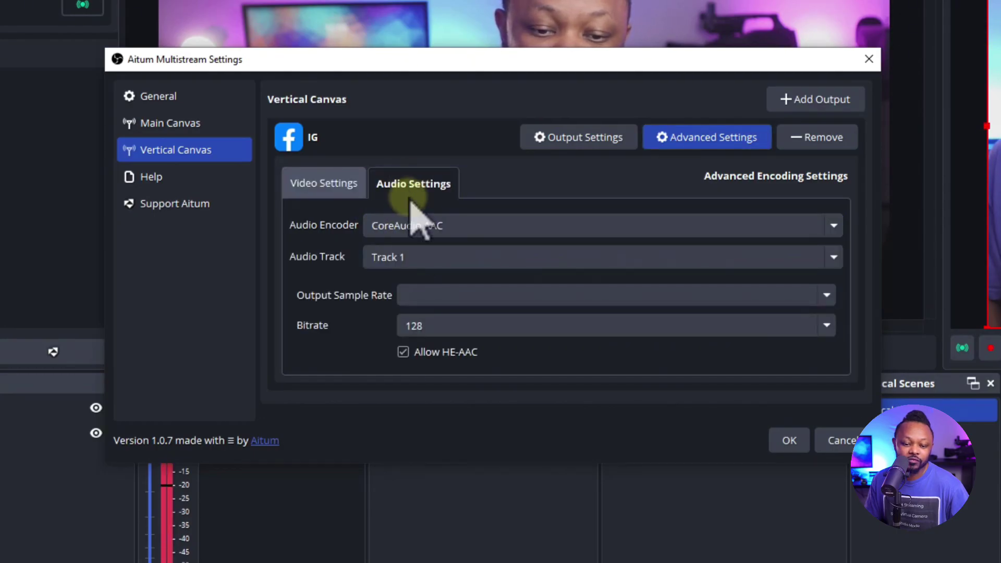
{"action": "left_click", "coordinate": [790, 440]}
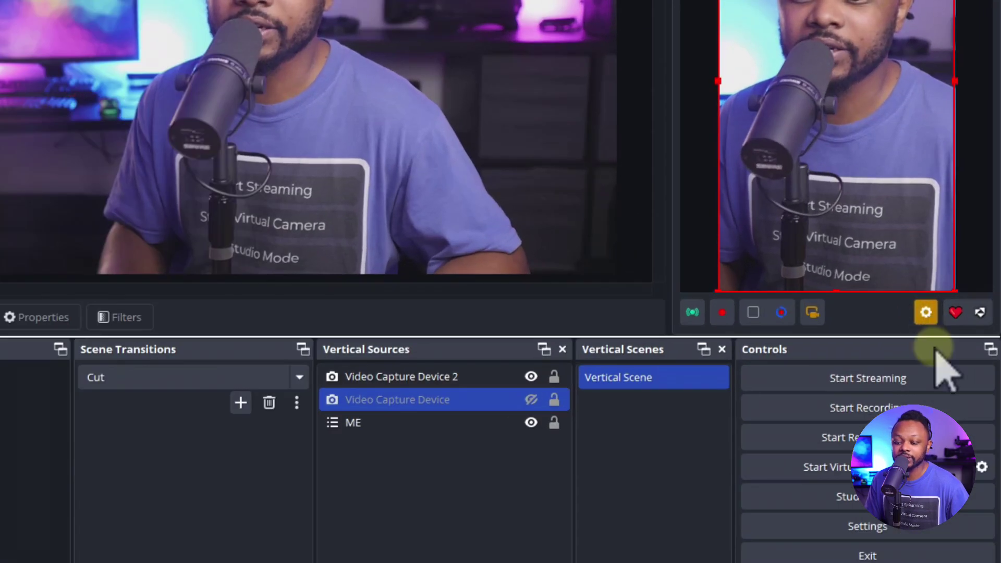
Tick 'Use main OBS settings' on the vertical canvas Streaming page and confirm with OK.
{"action": "left_click", "coordinate": [929, 312]}
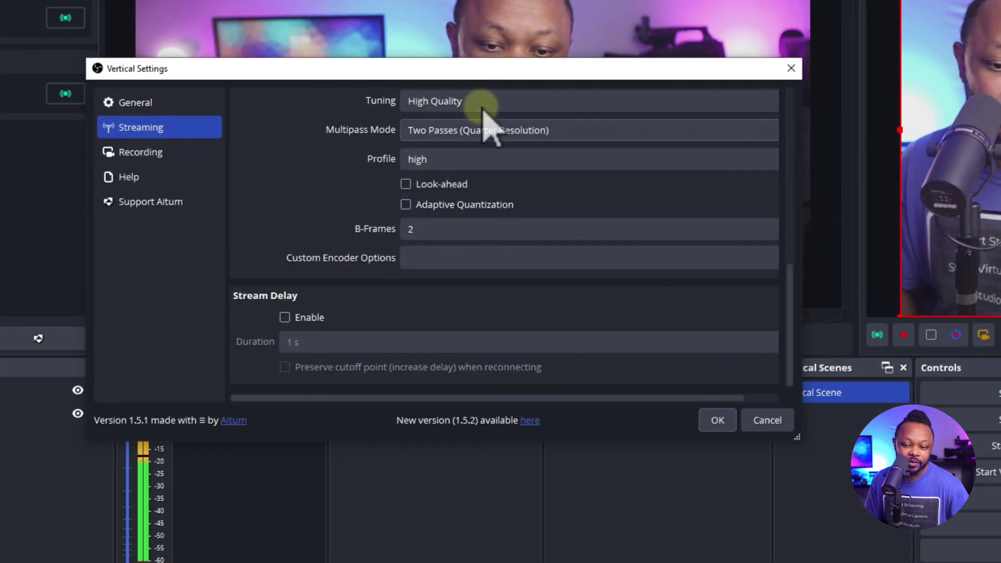
{"action": "left_click_drag", "start_coordinate": [798, 291], "coordinate": [796, 121]}
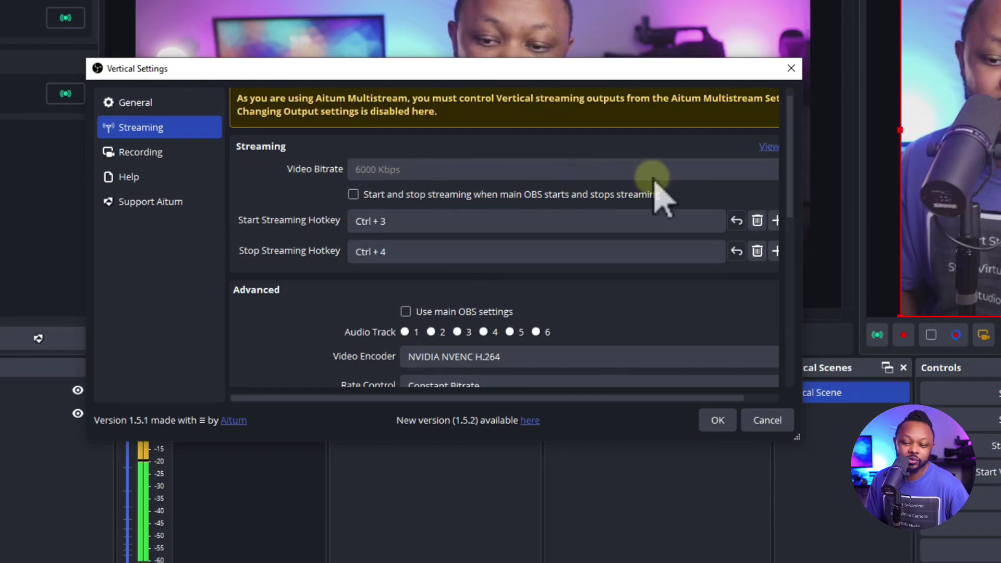
{"action": "scroll", "coordinate": [795, 197], "scroll_direction": "down", "scroll_amount": 1}
{"action": "scroll", "coordinate": [795, 201], "scroll_direction": "up", "scroll_amount": 1}
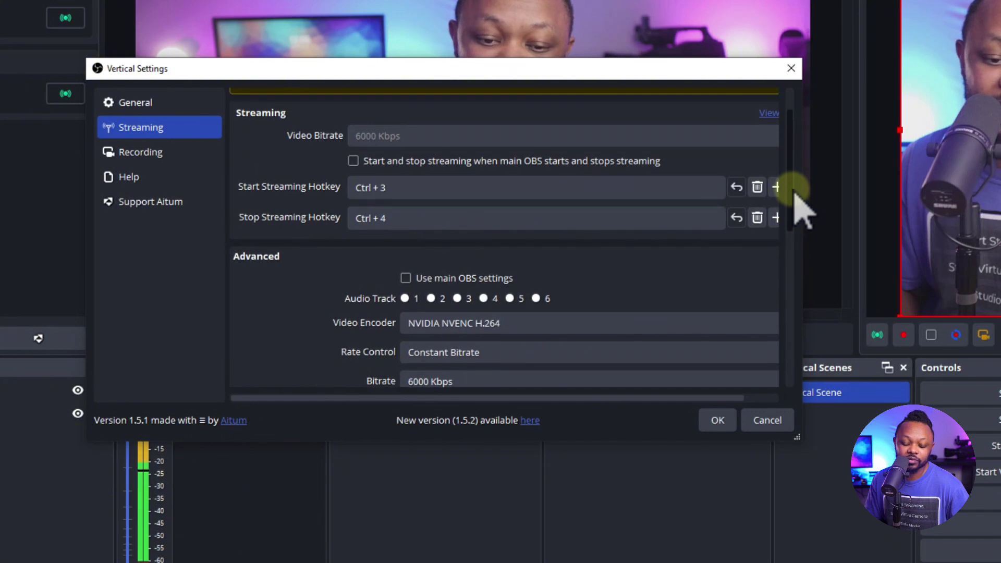
{"action": "scroll", "coordinate": [796, 214], "scroll_direction": "down", "scroll_amount": 2}
{"action": "scroll", "coordinate": [794, 223], "scroll_direction": "down", "scroll_amount": 1}
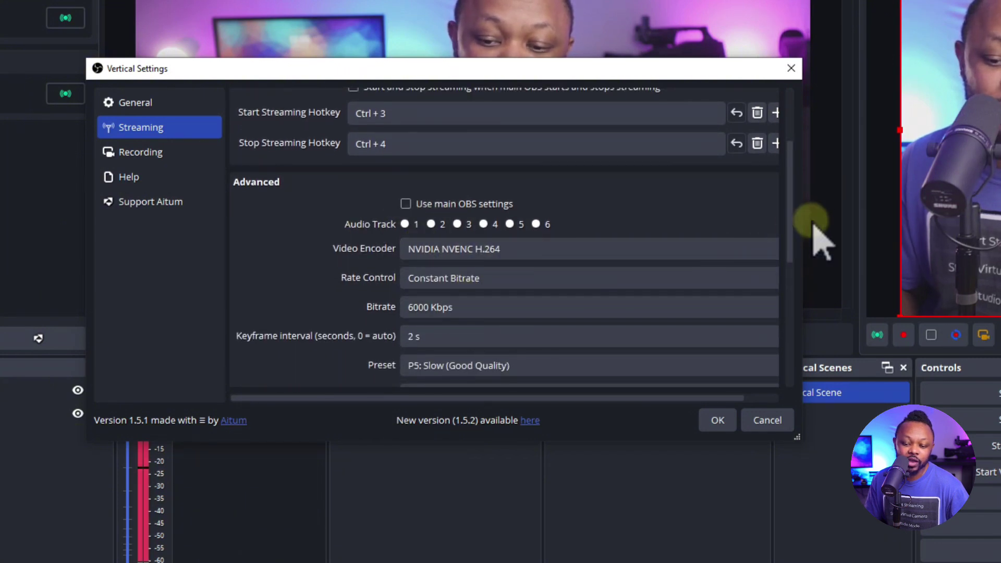
{"action": "scroll", "coordinate": [793, 261], "scroll_direction": "down", "scroll_amount": 2}
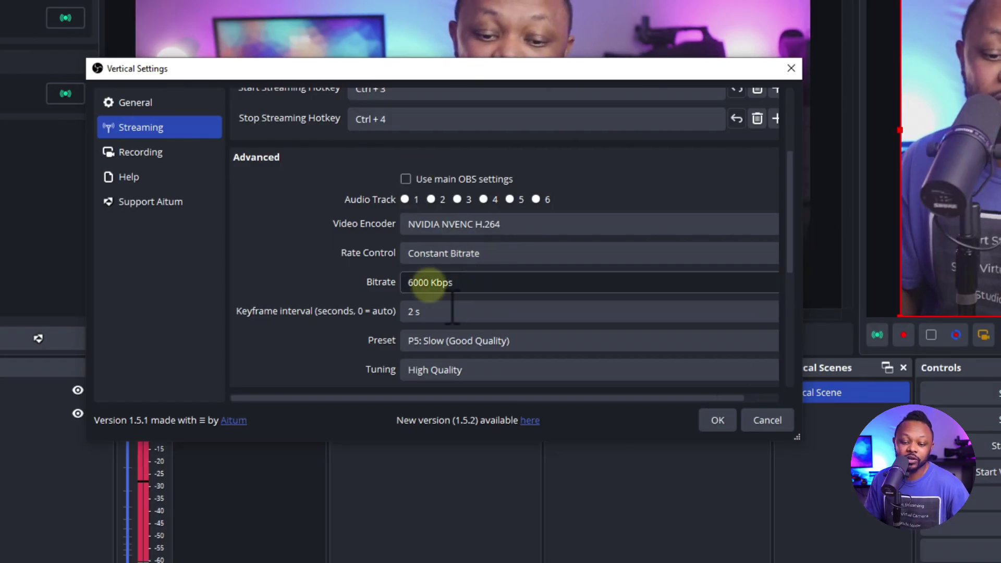
{"action": "left_click", "coordinate": [406, 178]}
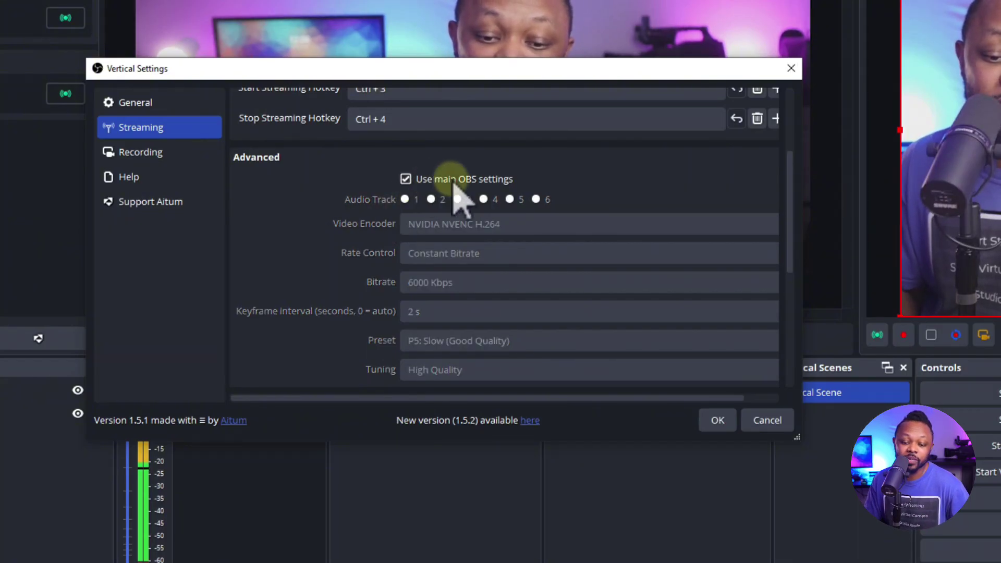
{"action": "left_click_drag", "start_coordinate": [791, 197], "coordinate": [808, 330]}
{"action": "left_click", "coordinate": [722, 425]}
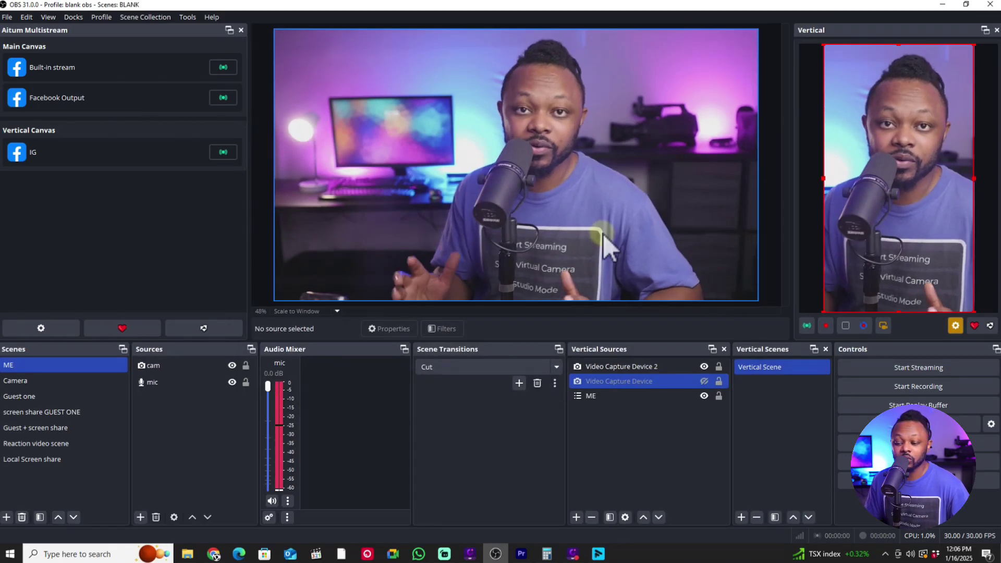
Start the main Facebook stream and the IG vertical output, then check Facebook Live Producer.
{"action": "left_click", "coordinate": [905, 371]}
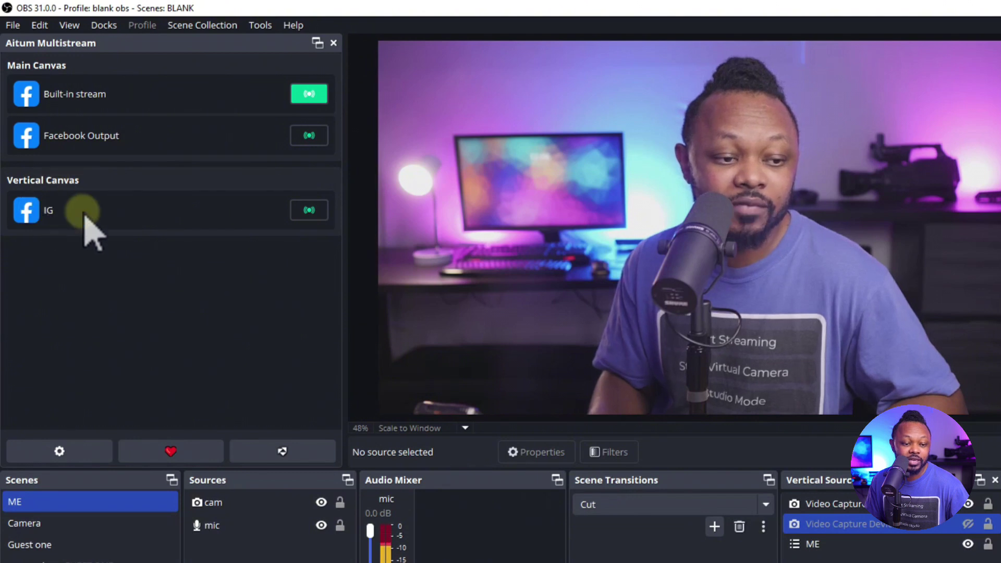
{"action": "left_click", "coordinate": [311, 210]}
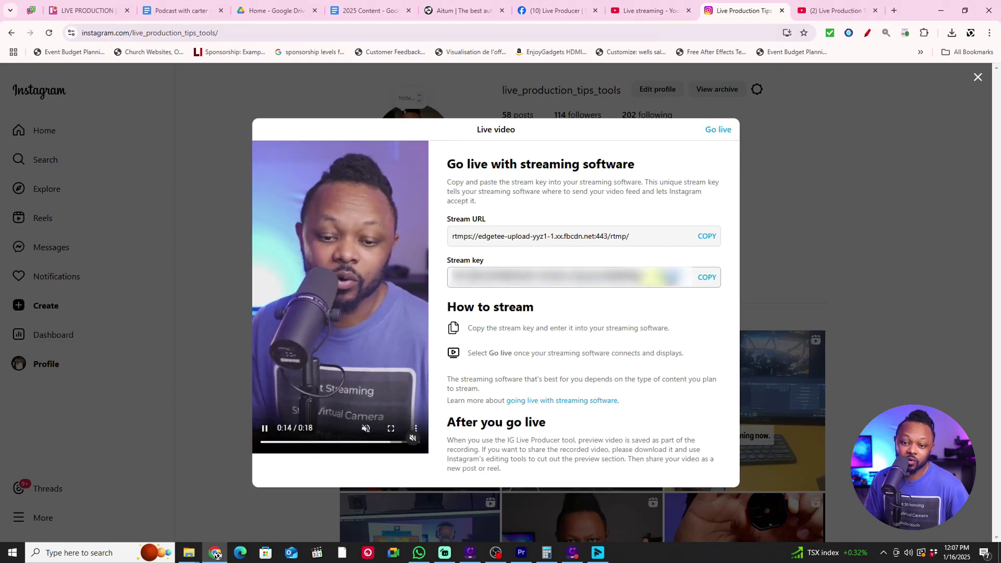
{"action": "left_click", "coordinate": [546, 6]}
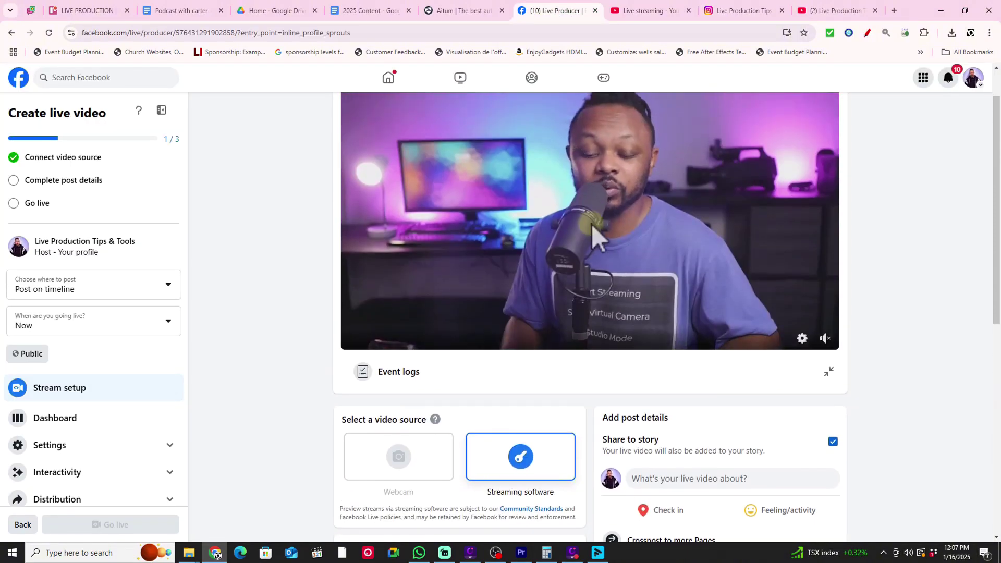
Save the Facebook live post details with title 'tesy' and description 'test'.
{"action": "scroll", "coordinate": [592, 224], "scroll_direction": "down", "scroll_amount": 4}
{"action": "left_click", "coordinate": [661, 269]}
{"action": "left_click", "coordinate": [467, 260]}
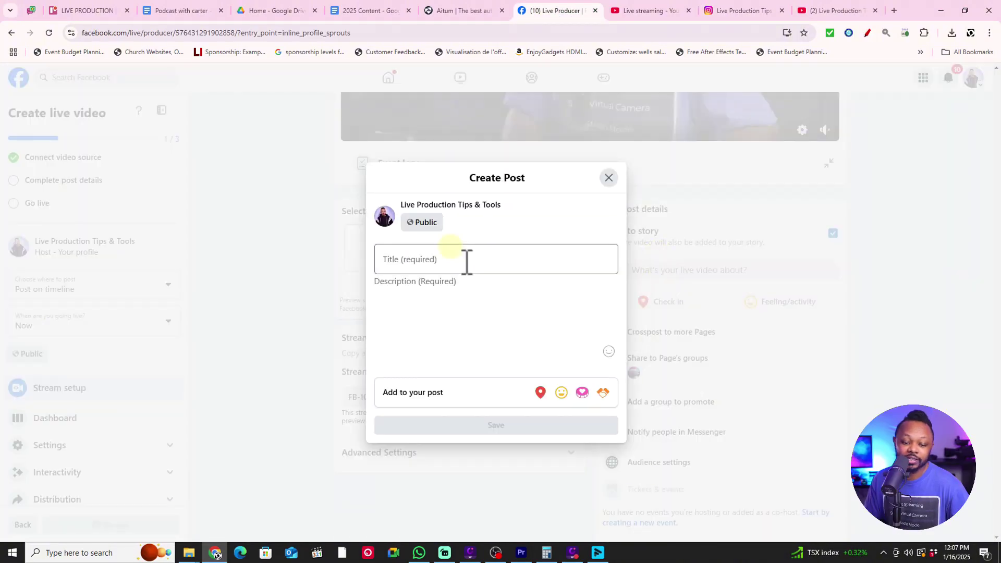
{"action": "type", "text": "test"}
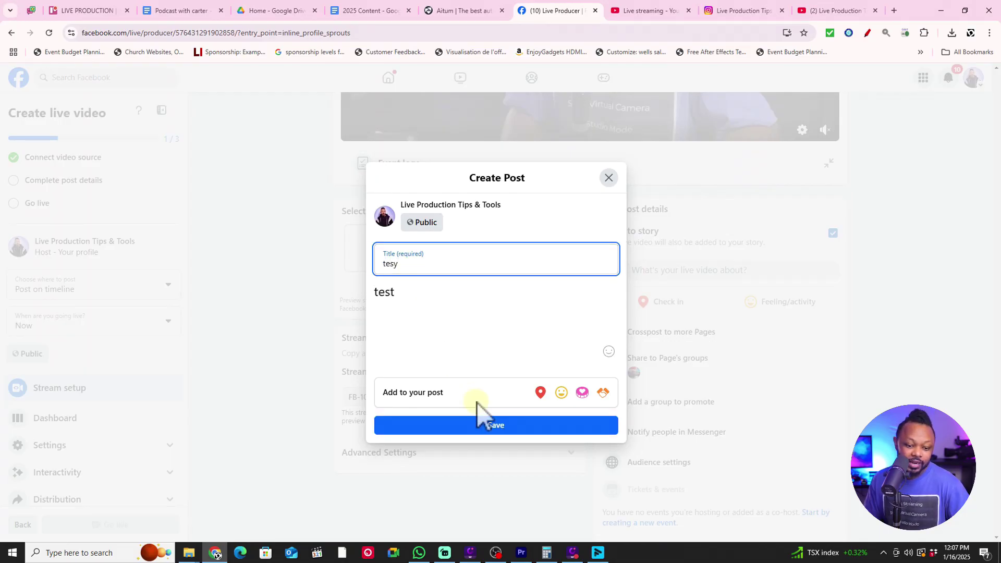
{"action": "left_click", "coordinate": [478, 422]}
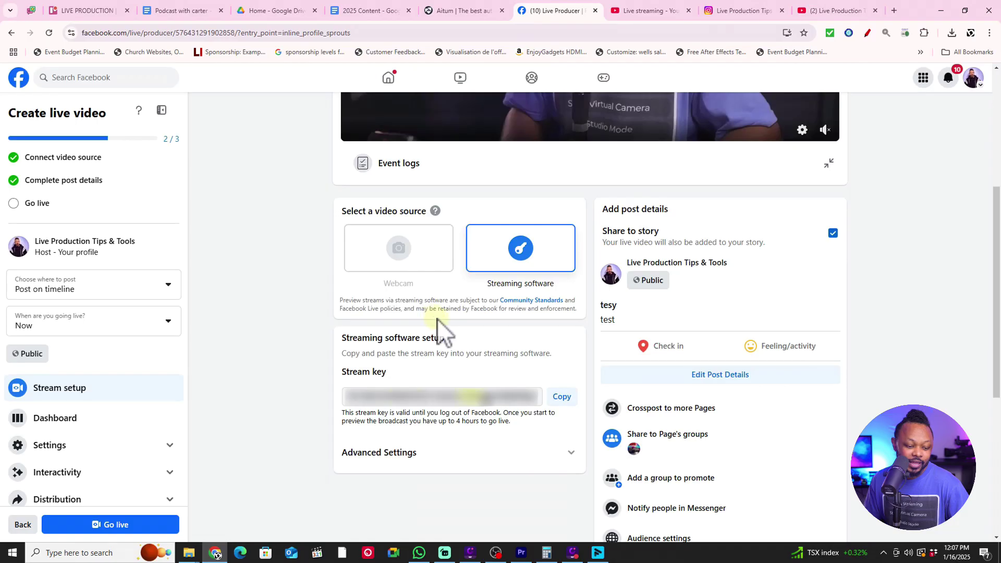